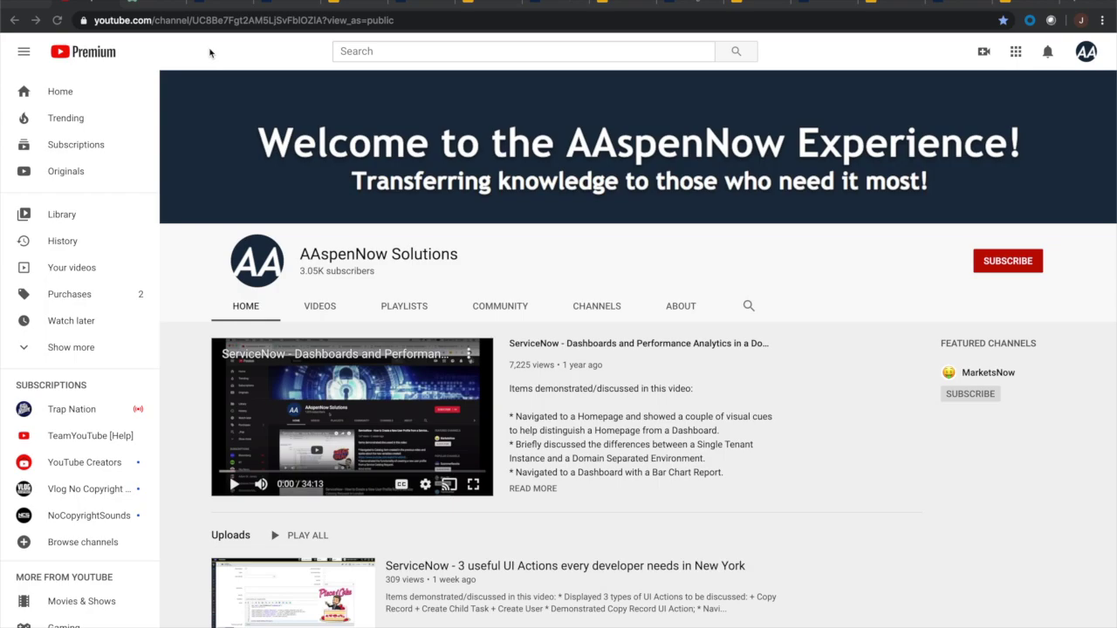
Open the new incident form via incident.LIST, then return to the incident Dictionary Entries list
click(218, 3)
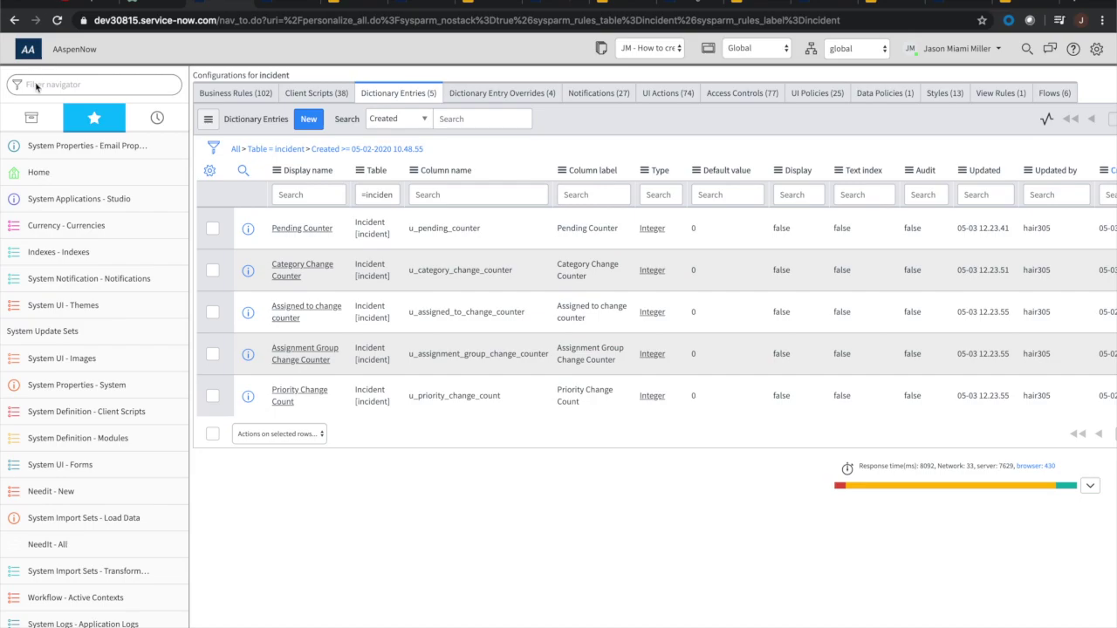
click(82, 84)
text(incident.LI)
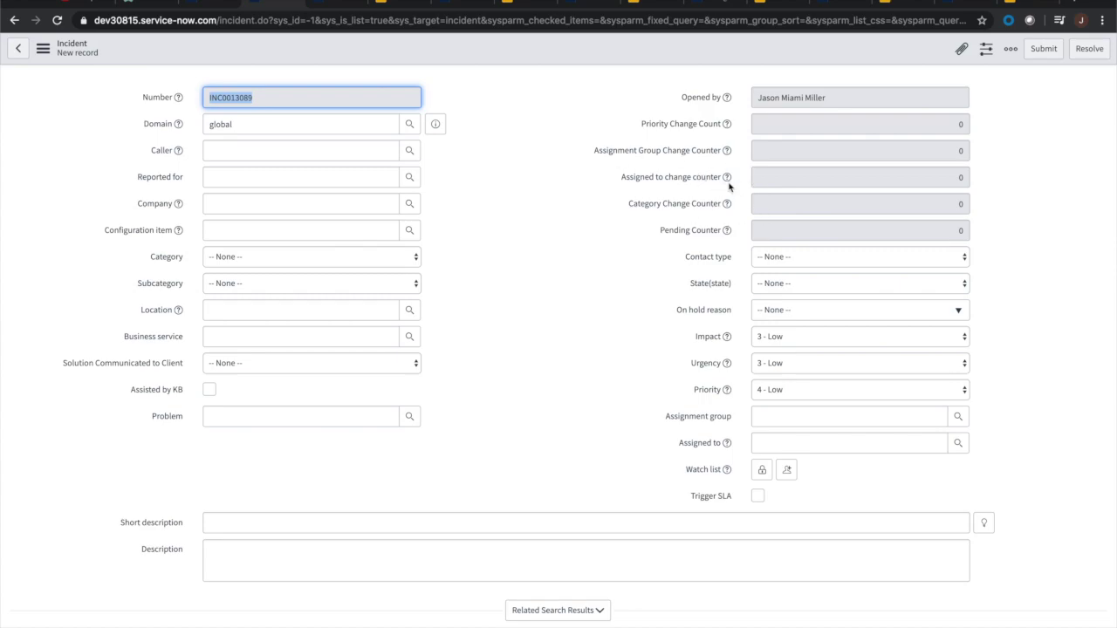
mouse_move(726, 203)
click(327, 7)
click(200, 4)
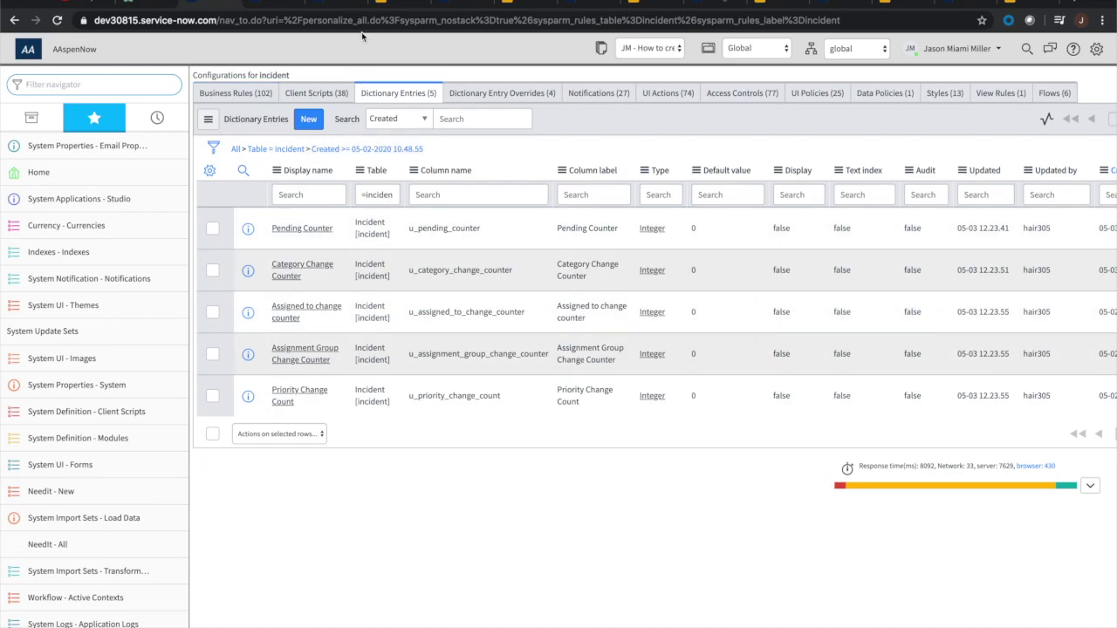
click(321, 9)
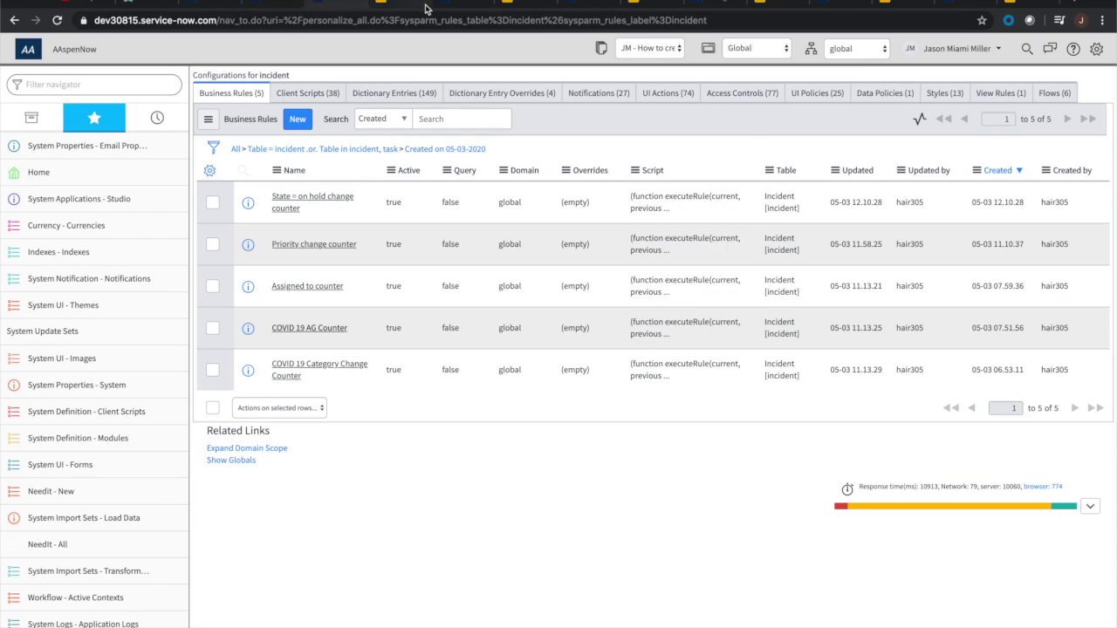
click(265, 7)
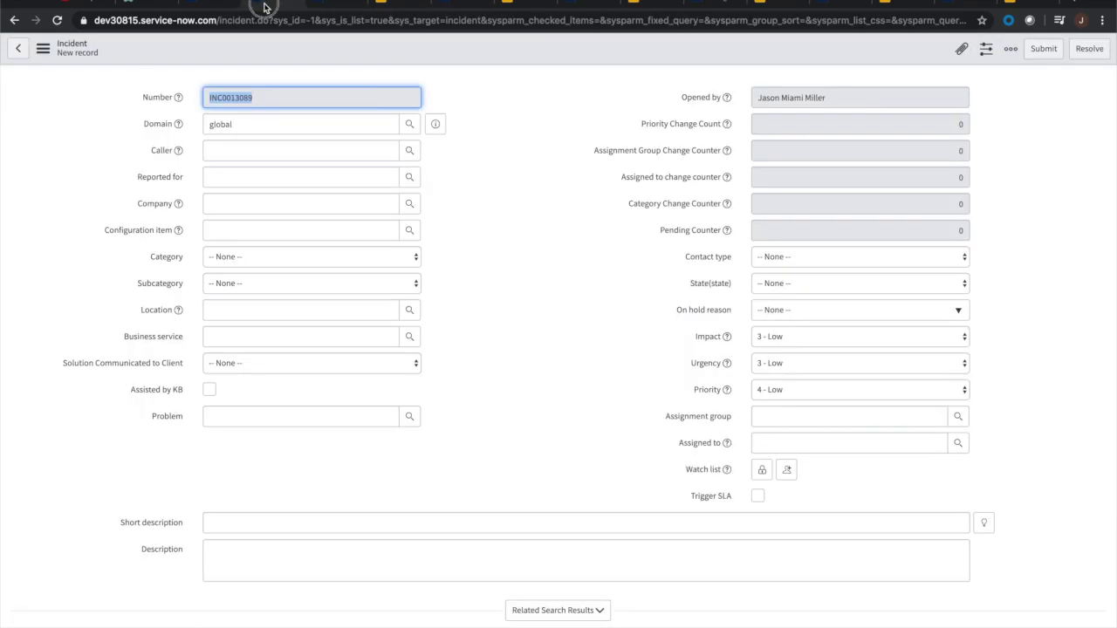
right_click(413, 53)
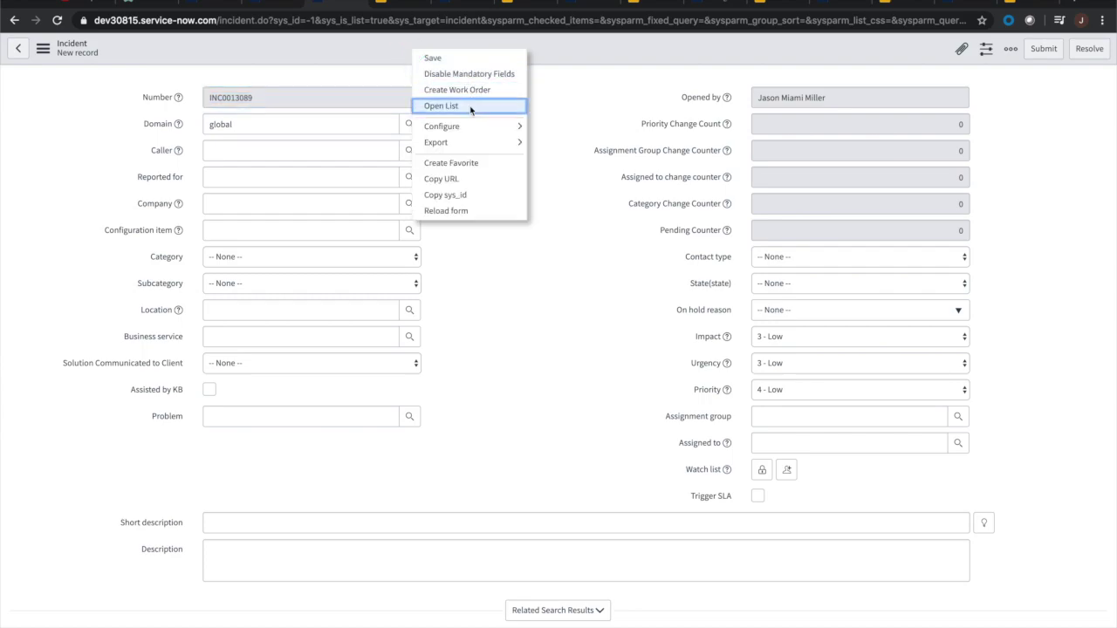
mouse_move(473, 127)
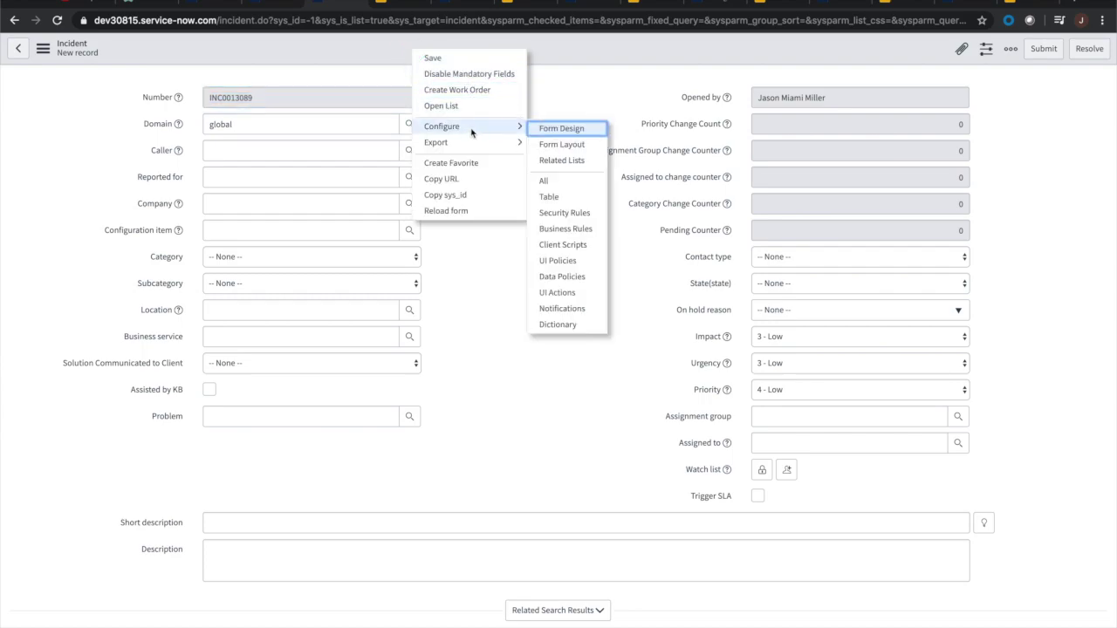
click(557, 183)
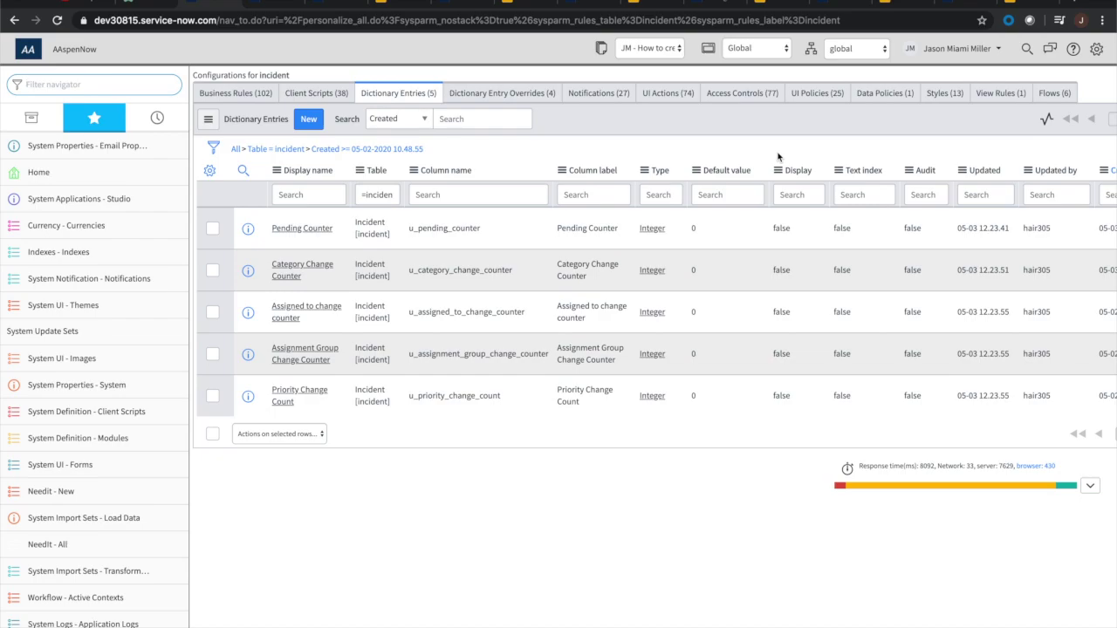
Show the incident Business Rules list with its five active counter rules
click(266, 4)
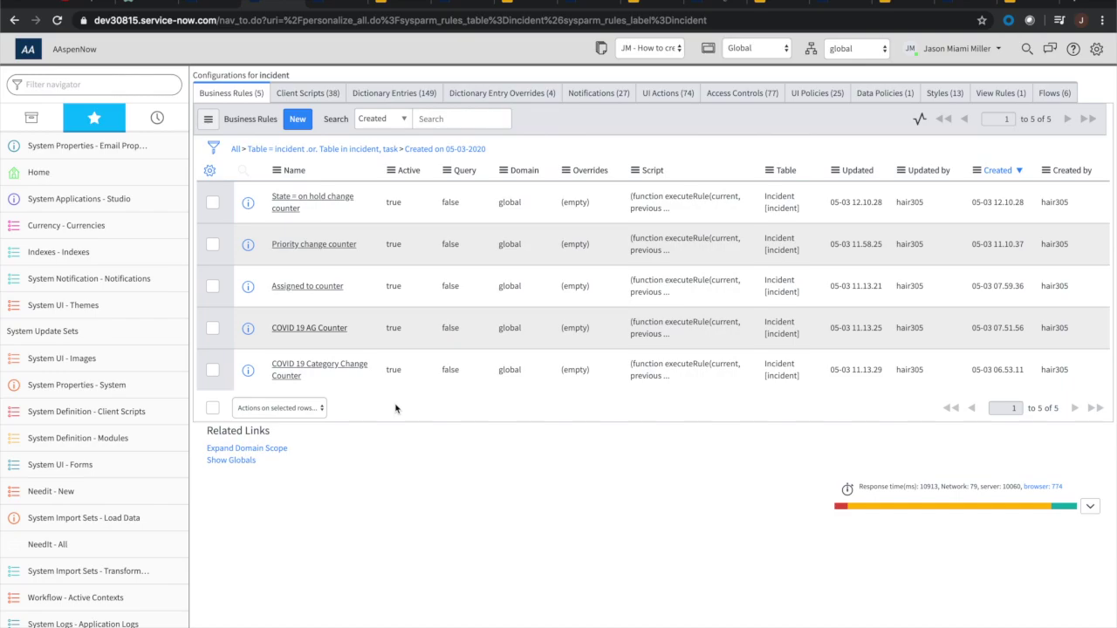
Save the new incident with State New, Priority 5 - Planning and all five counters at 0
click(328, 9)
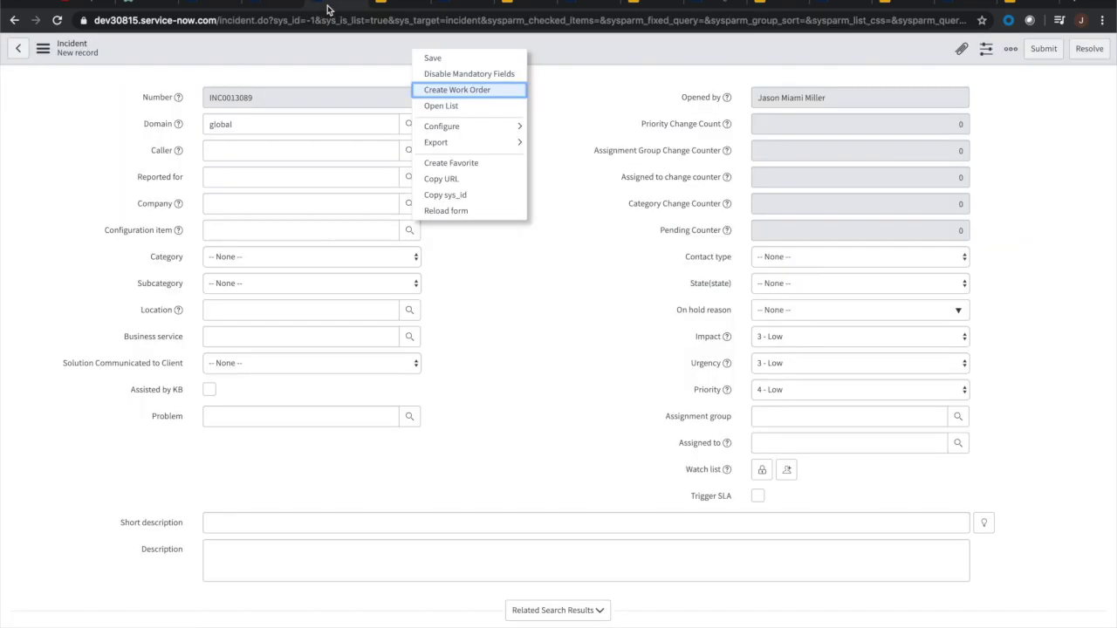
click(262, 57)
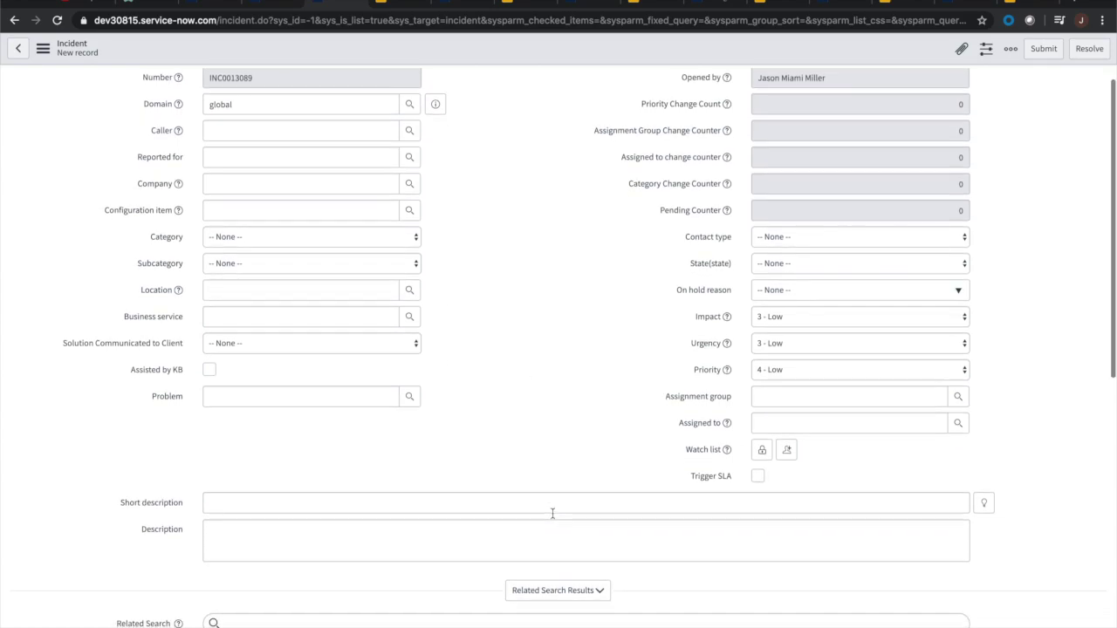
scroll(552, 513, up, 1)
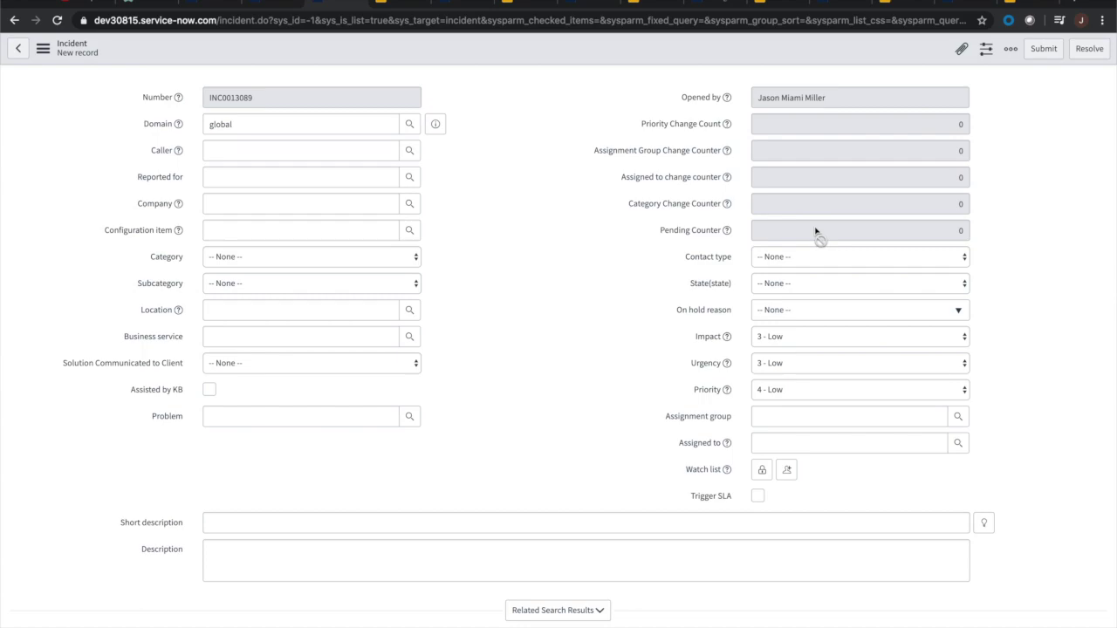
click(42, 48)
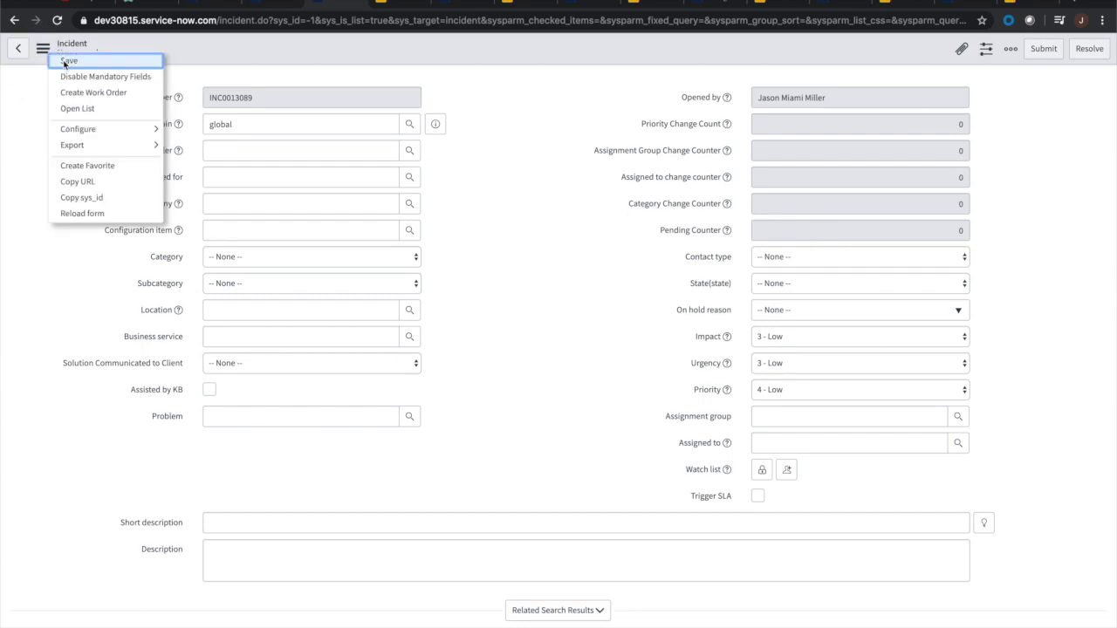
click(66, 61)
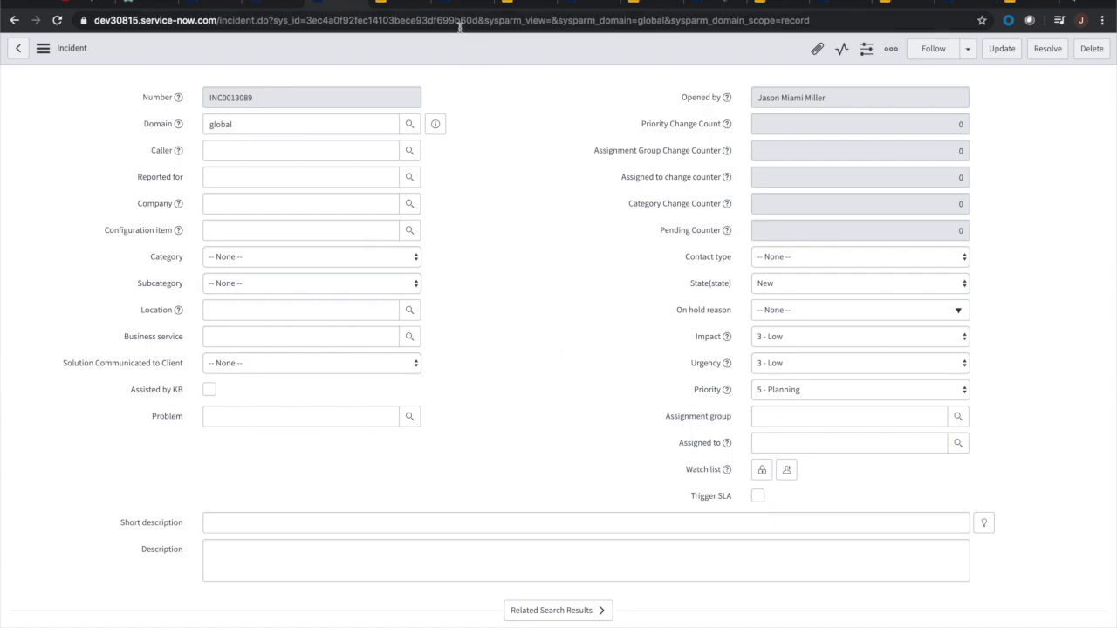
Review the State in Pending Change slide and the incident's State values, then open the on-hold counter rule
click(392, 13)
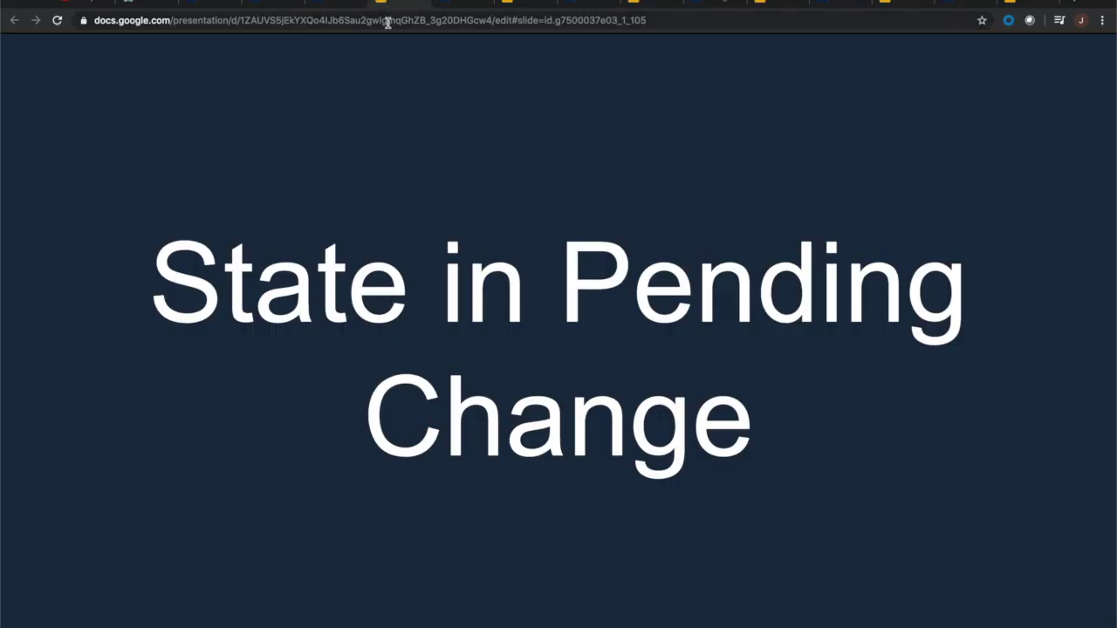
click(342, 5)
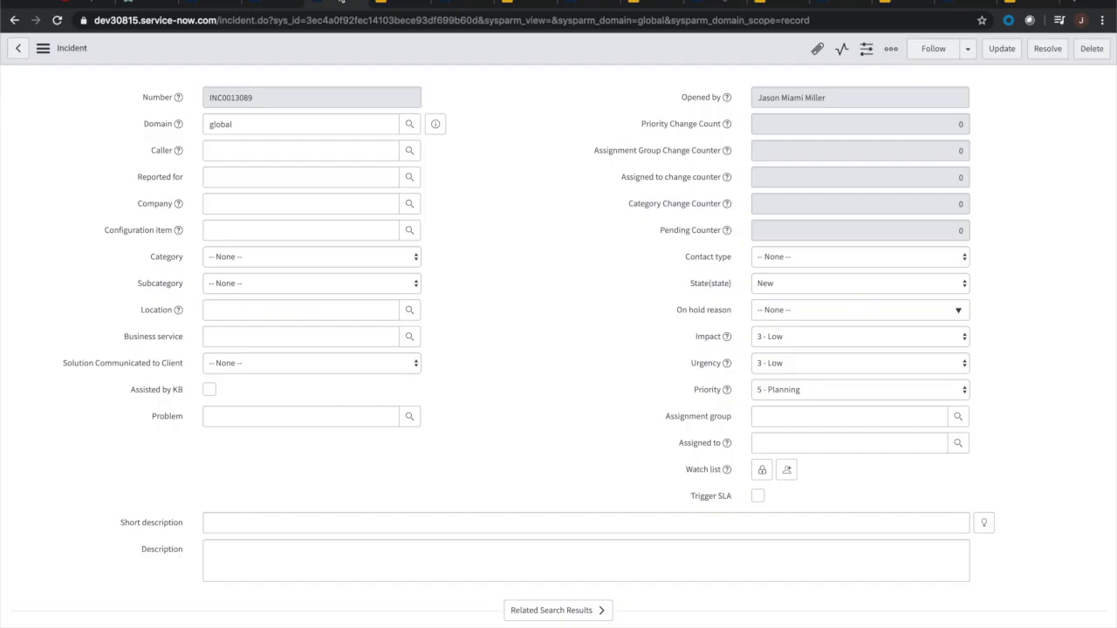
click(792, 285)
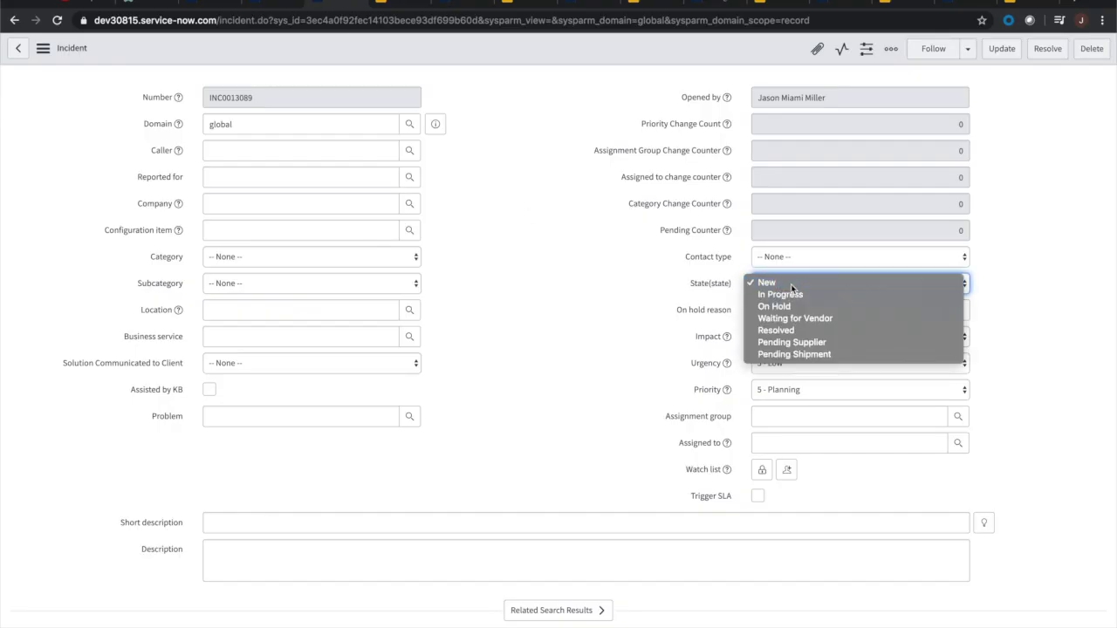
click(790, 283)
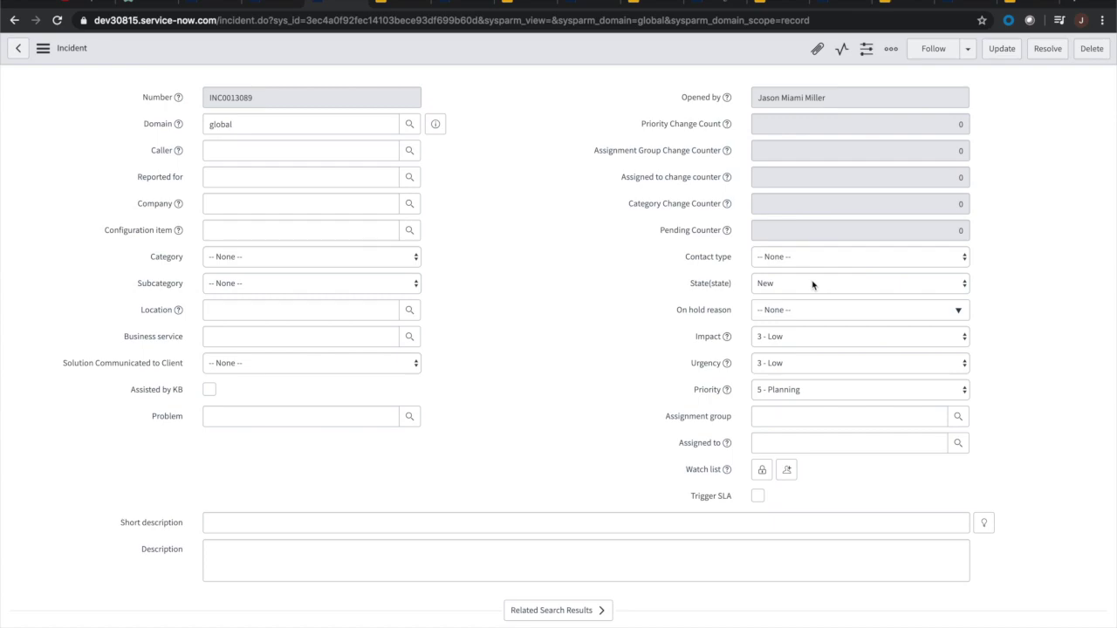
click(451, 7)
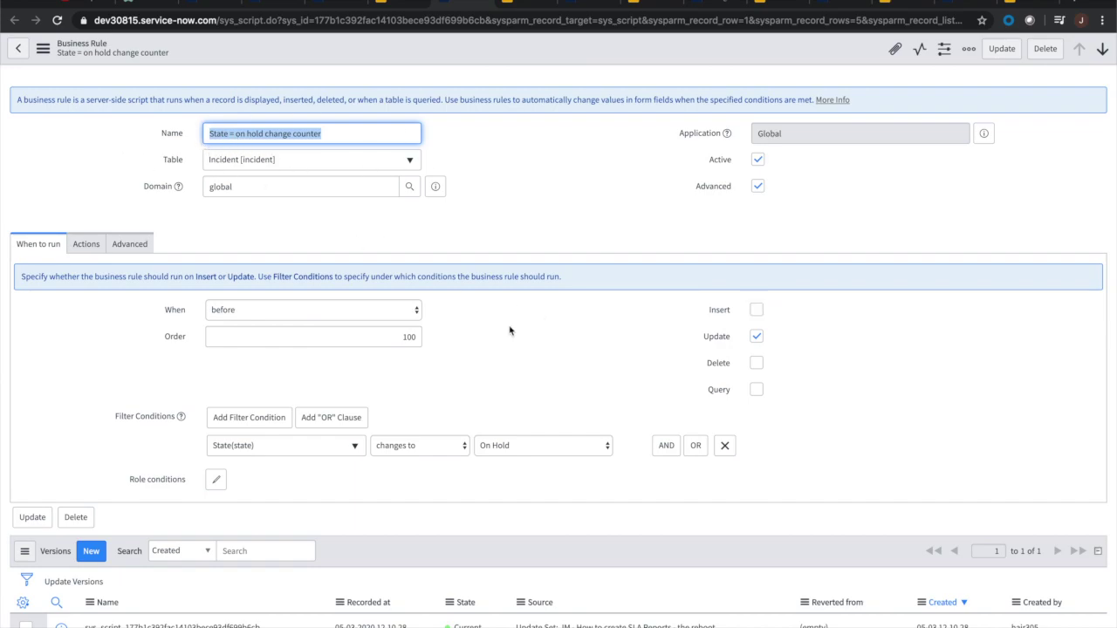
Check the rule's 'State changes to On Hold' condition and its Advanced option
click(580, 446)
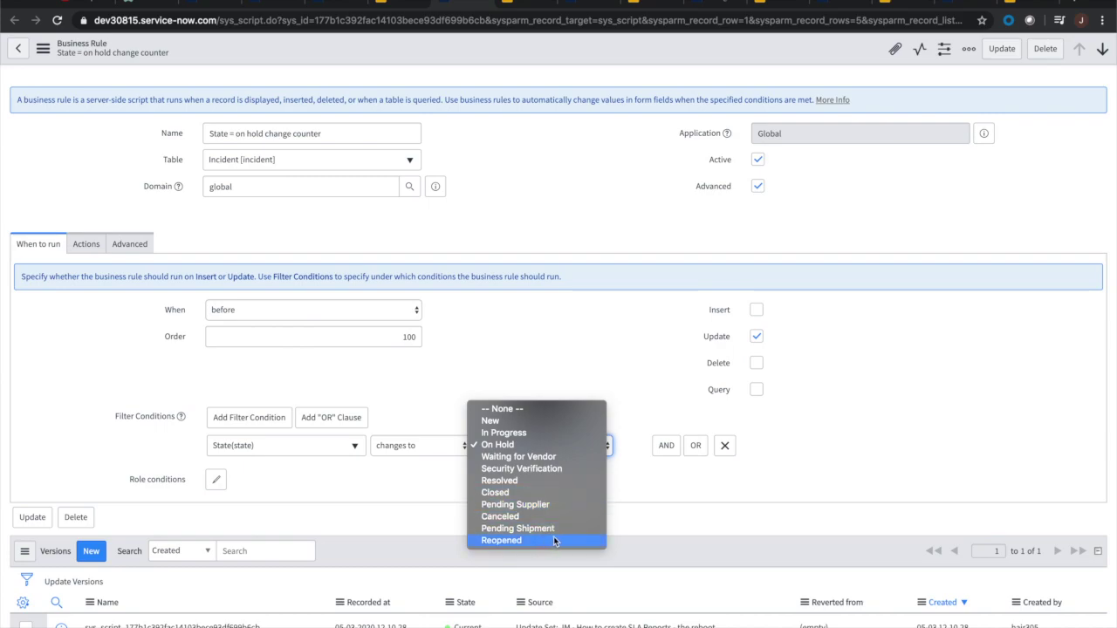
click(141, 381)
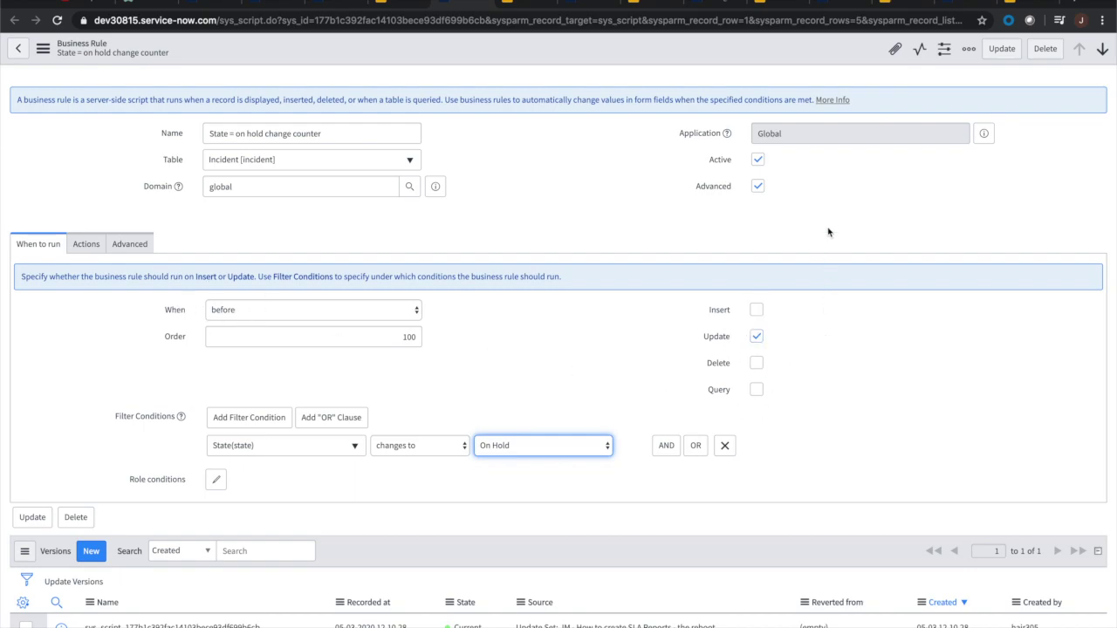
click(757, 186)
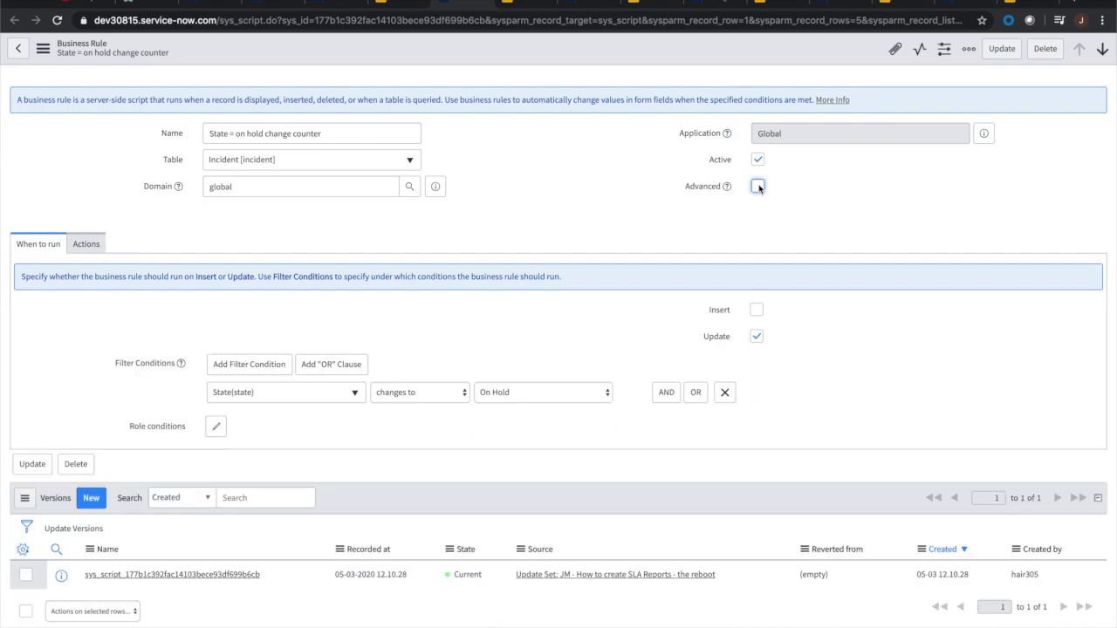
click(757, 186)
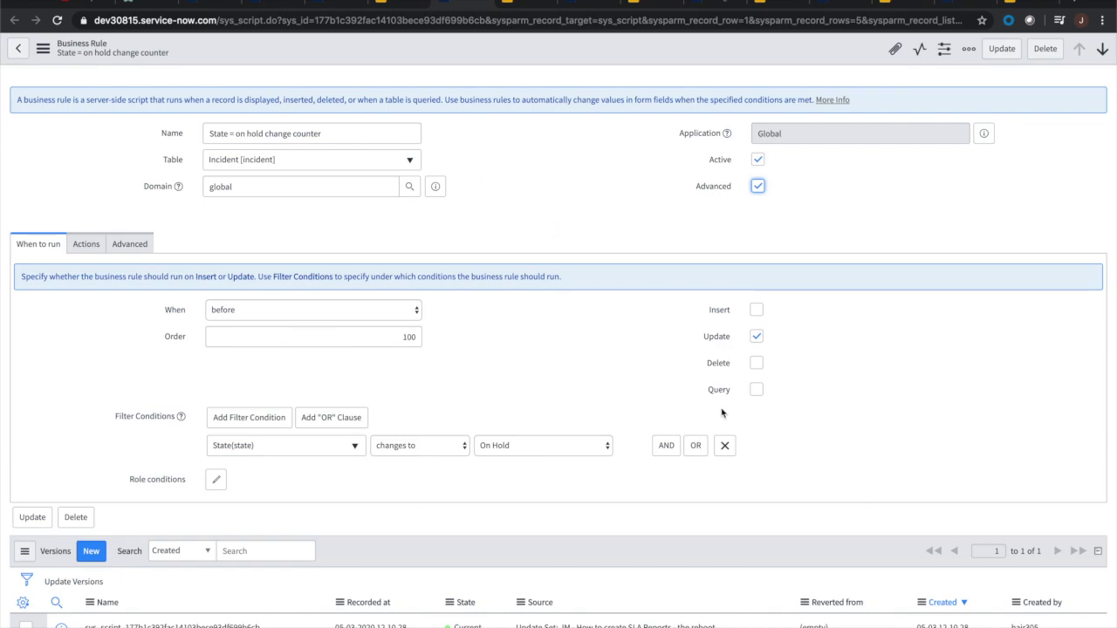
Review the script adding 1 to u_pending_counter, then the rule's When to run settings
click(84, 256)
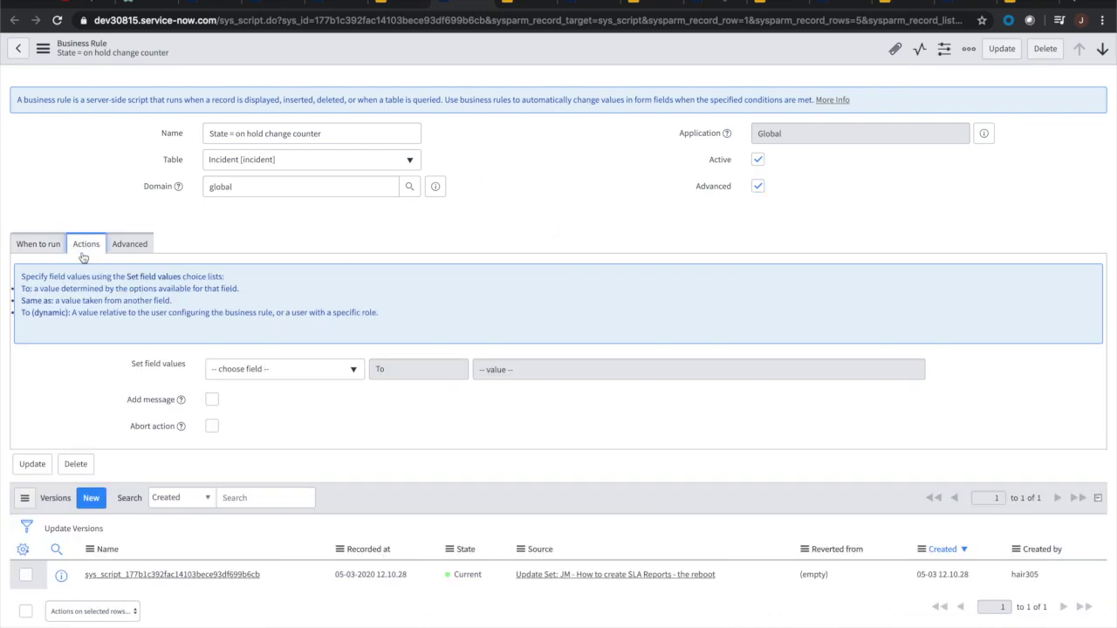
click(127, 244)
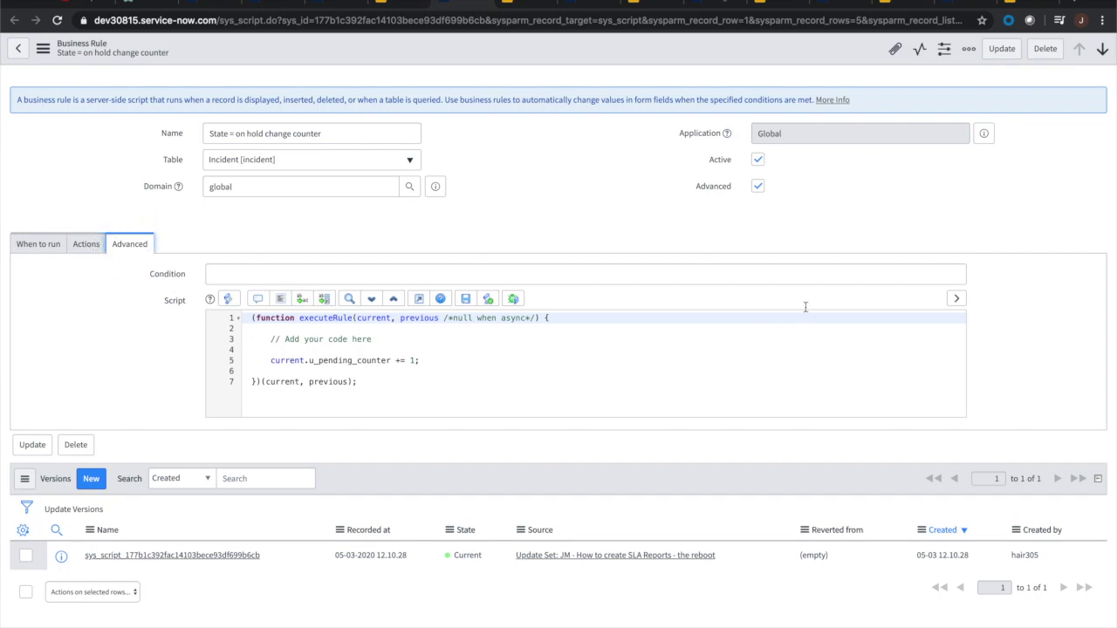
click(757, 186)
click(758, 185)
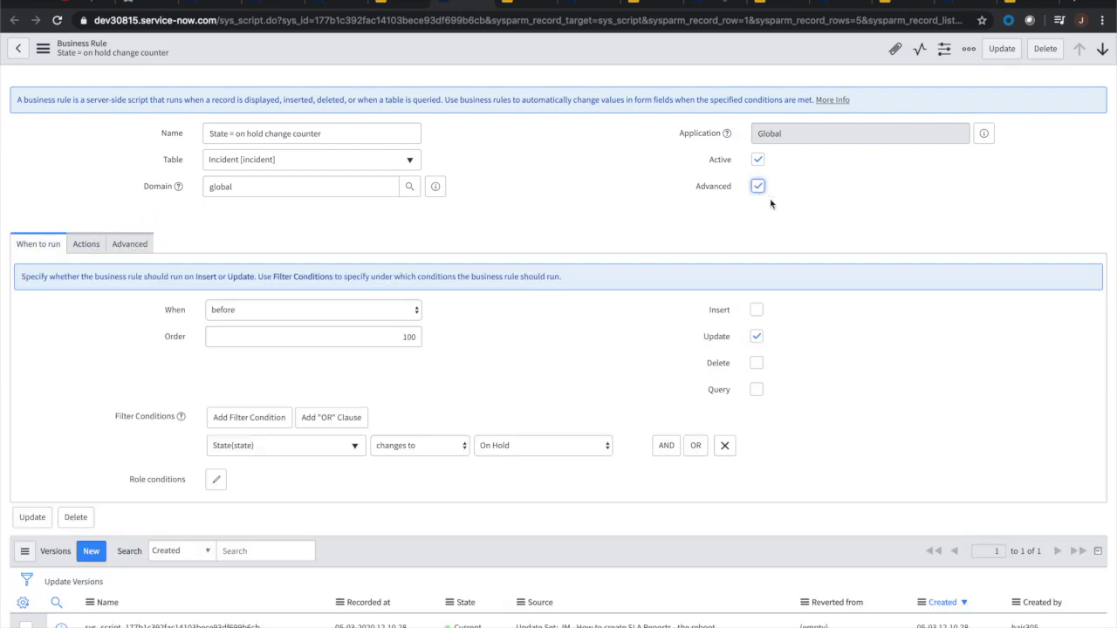
click(129, 245)
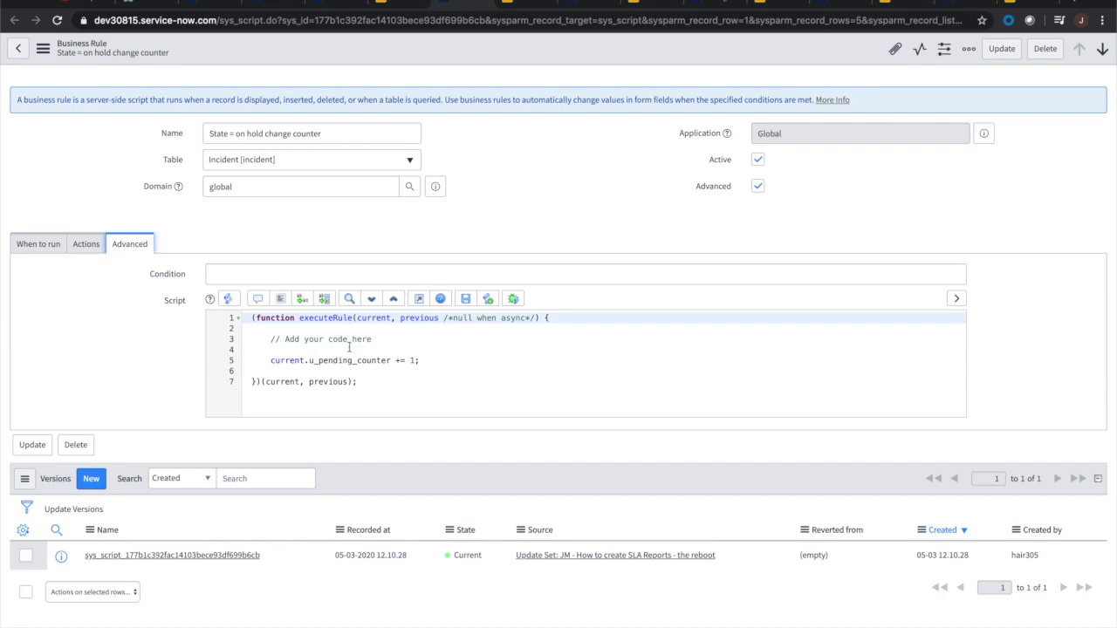
click(269, 361)
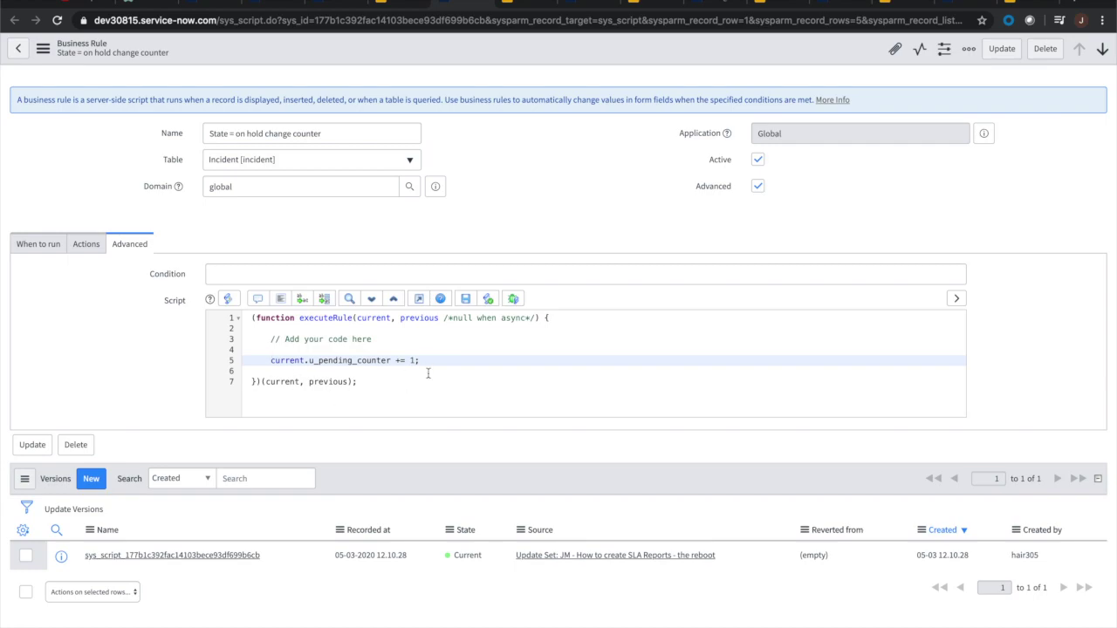
click(28, 249)
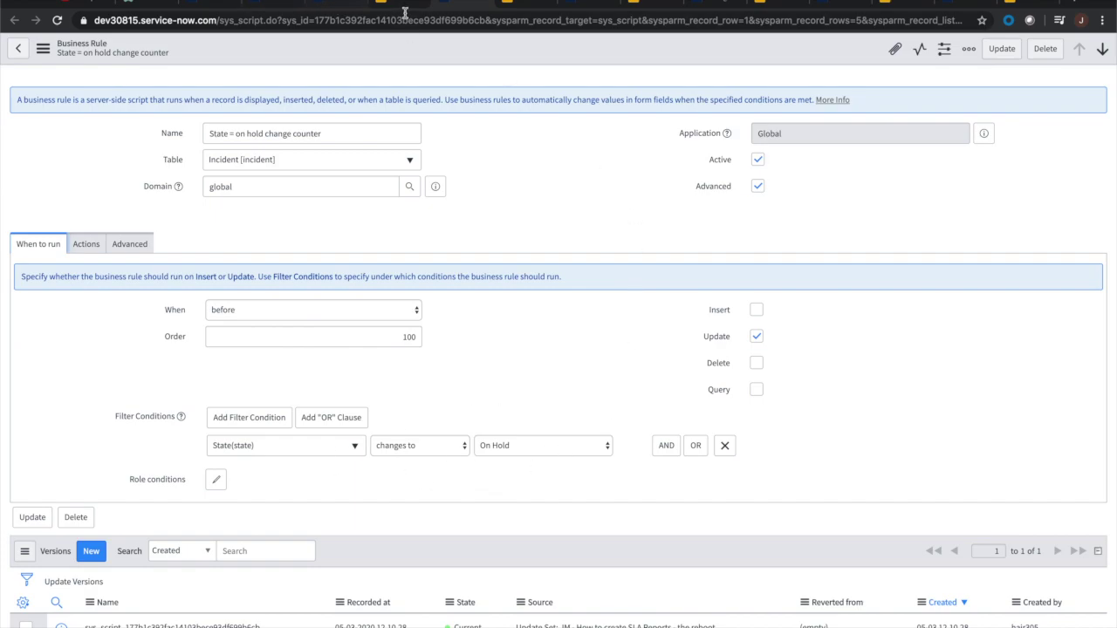
Save the incident as On Hold so Pending Counter reads 1, then show the Priority change counter rule
click(342, 7)
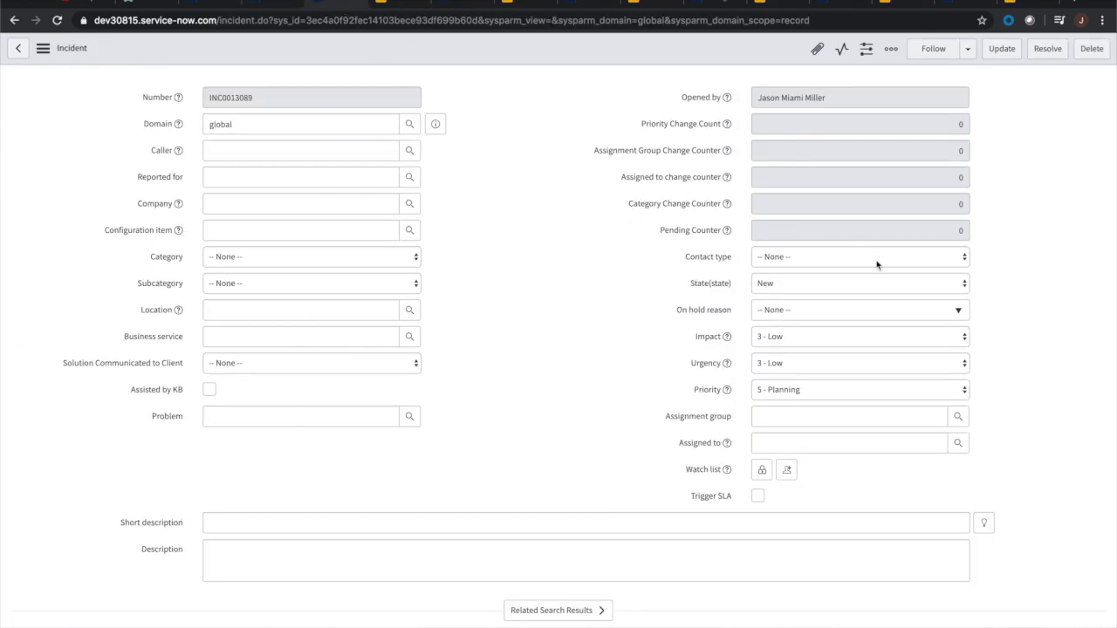
click(790, 282)
click(808, 302)
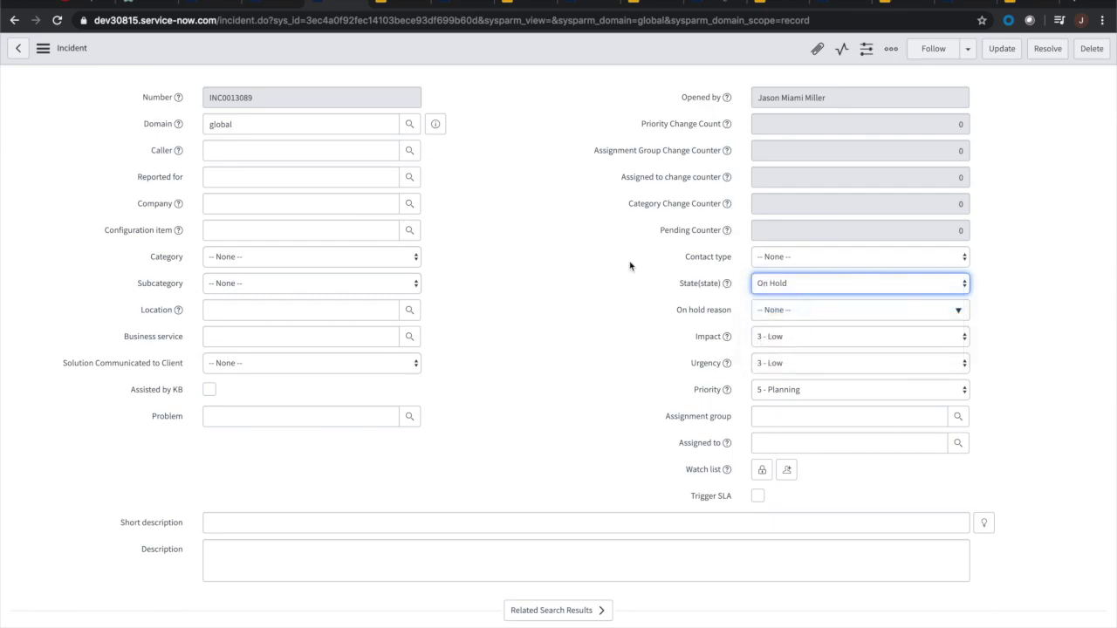
click(42, 48)
click(70, 62)
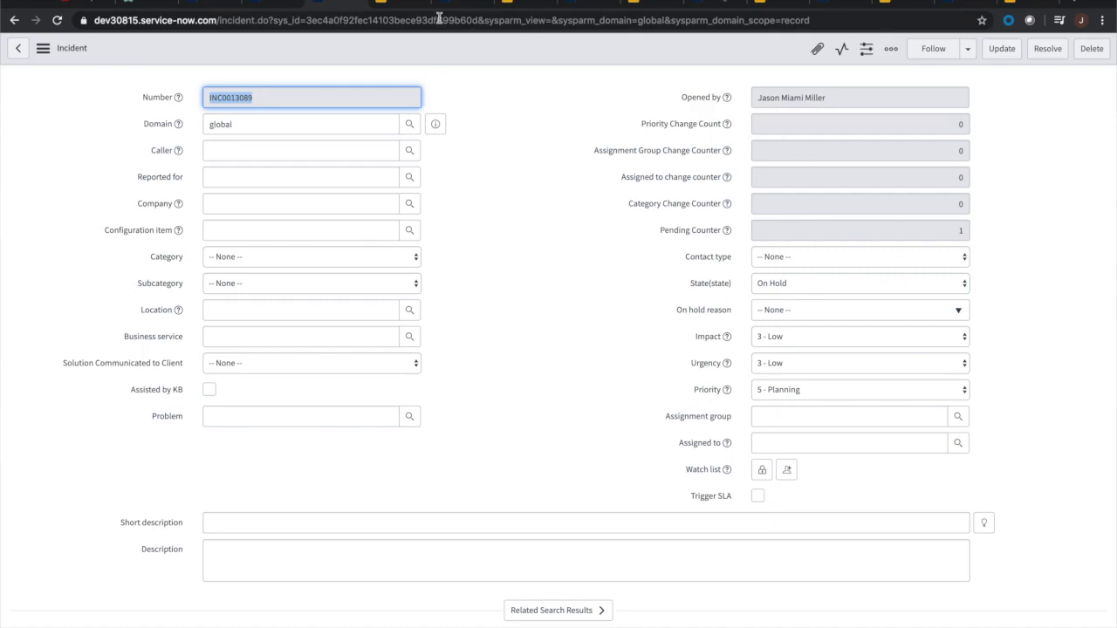
click(523, 3)
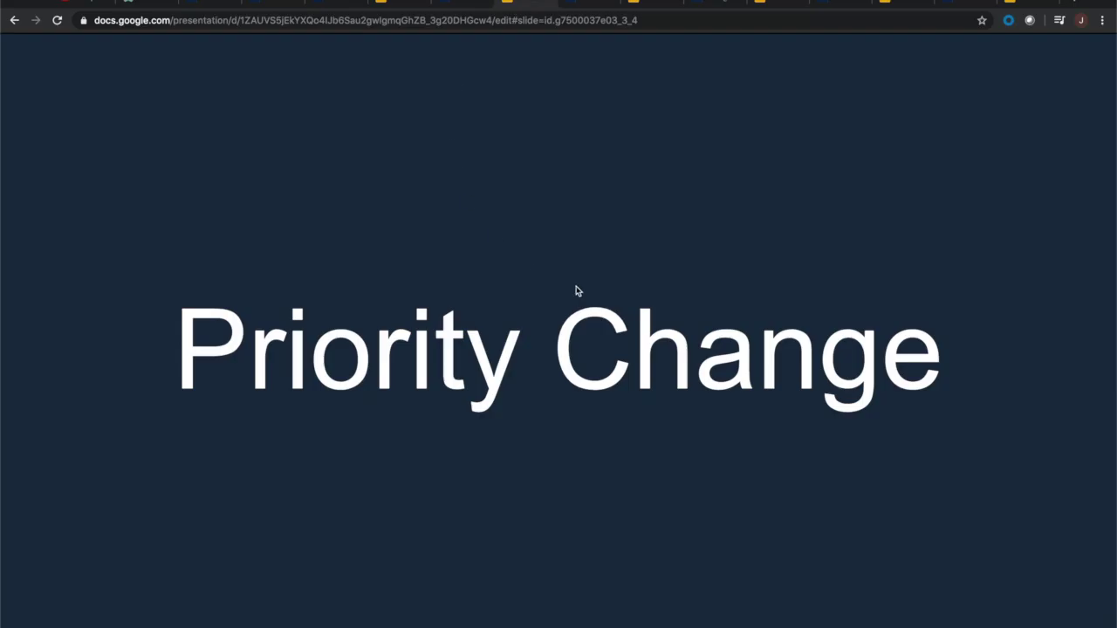
click(583, 7)
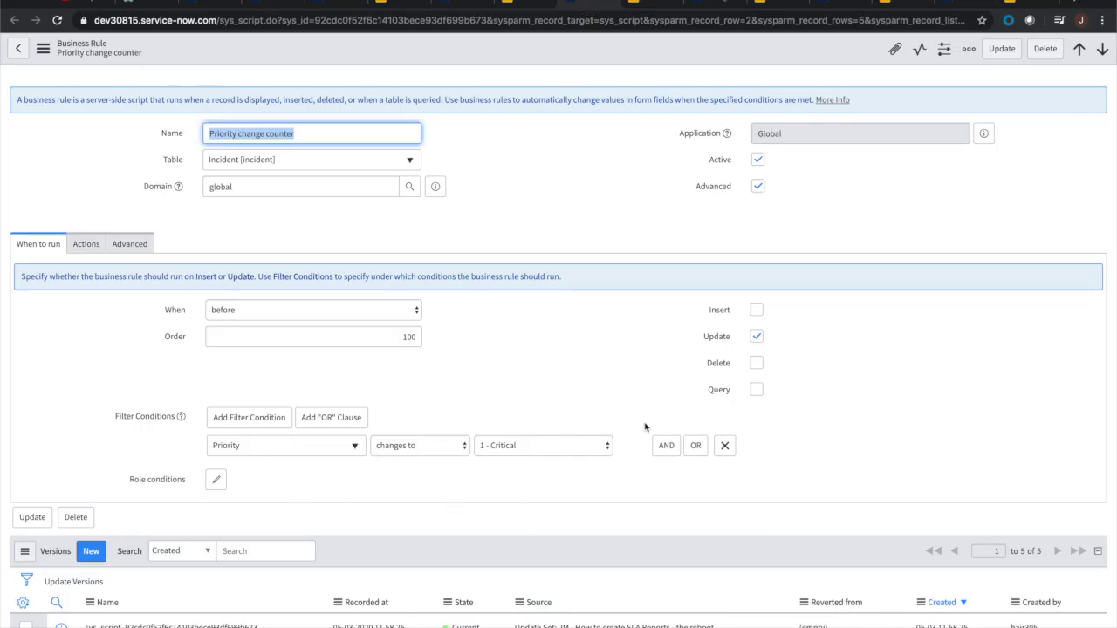
Review the Priority change counter increment script, then go back to the incident form
click(122, 245)
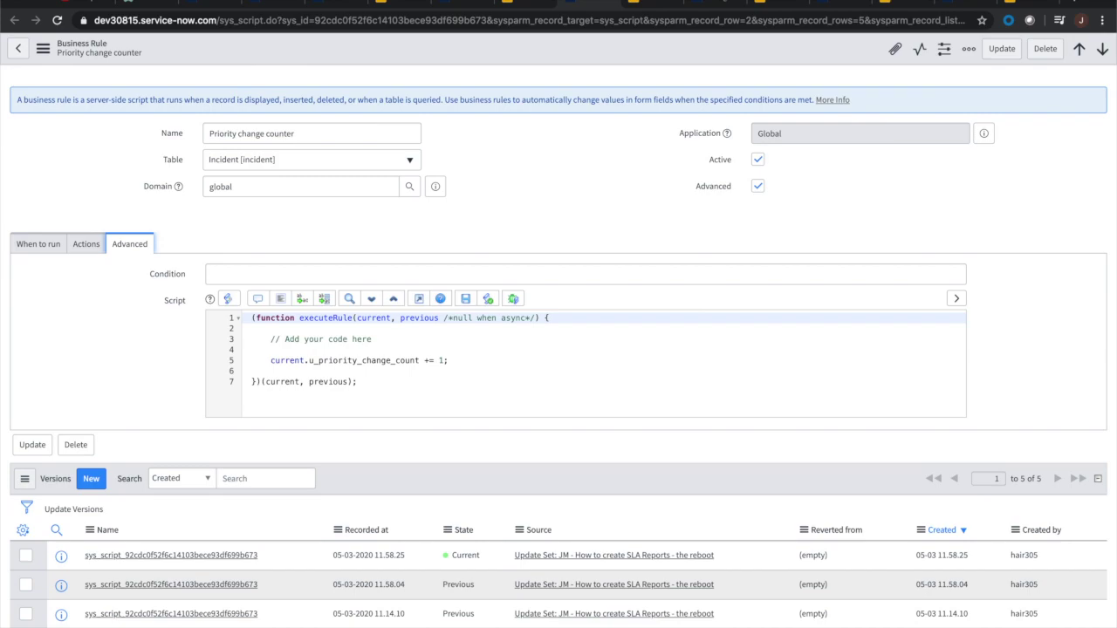
click(334, 3)
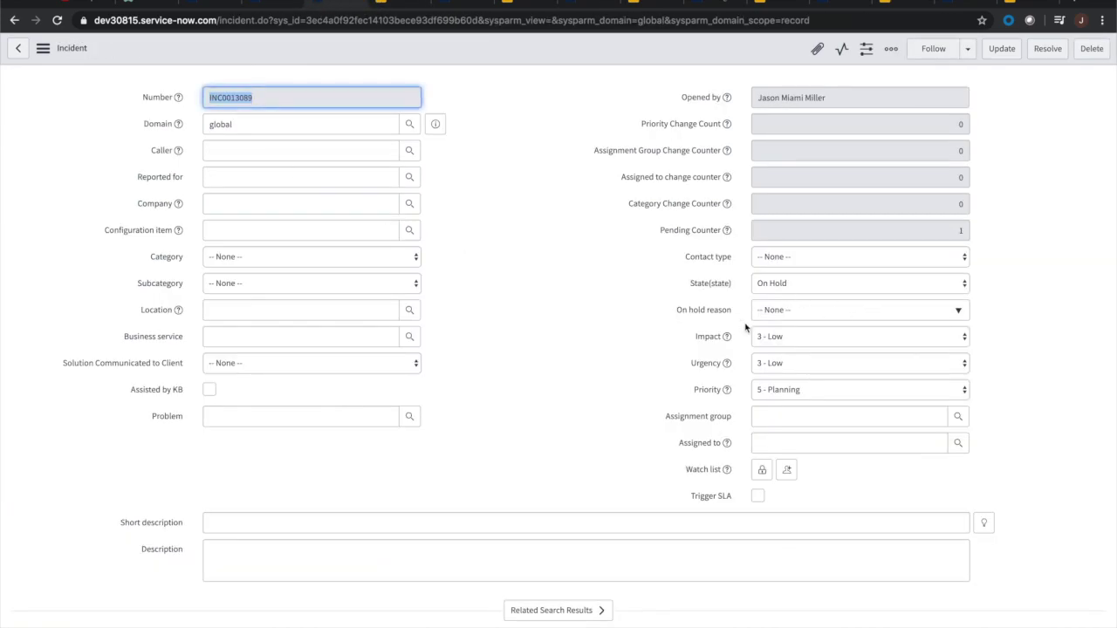
Set Impact and Urgency to 1 - High, making Priority 1 - Critical, and save the incident
click(798, 335)
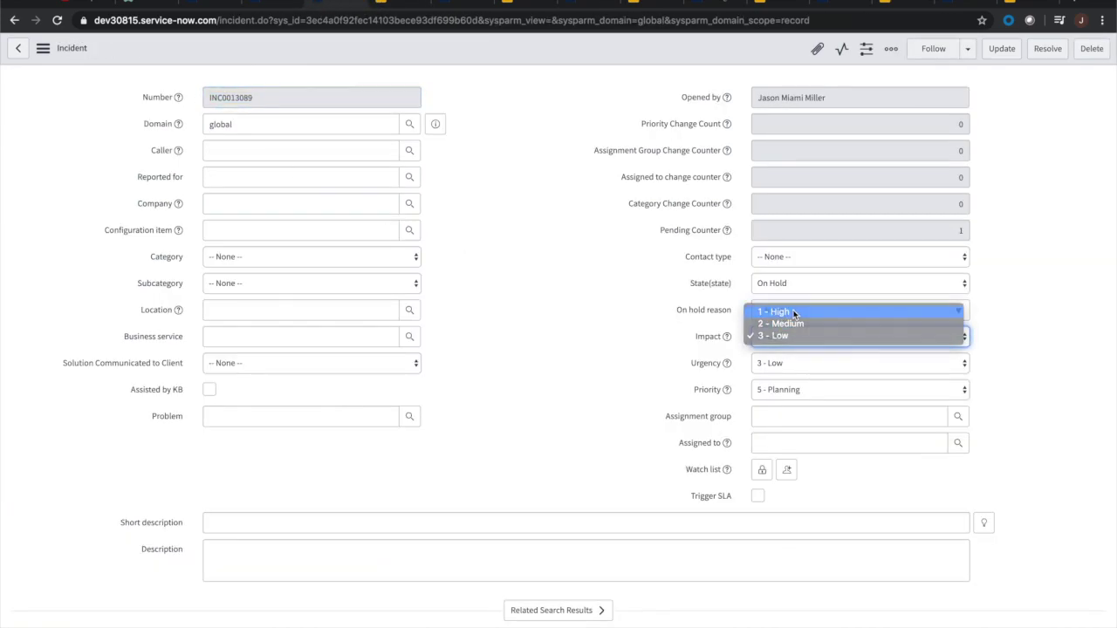
click(793, 312)
click(797, 362)
click(792, 350)
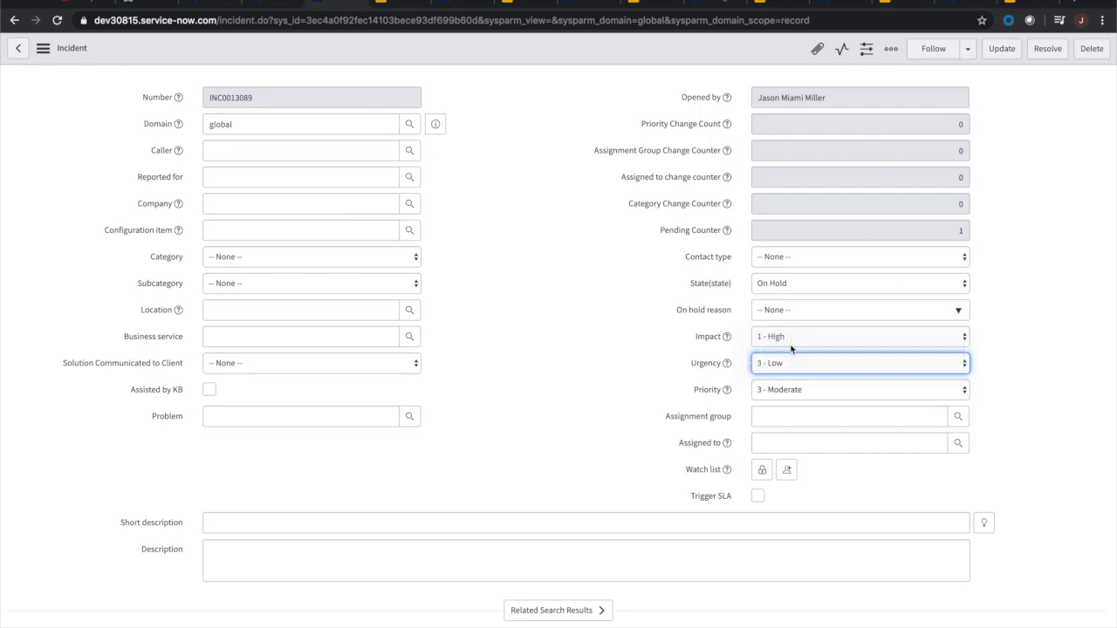
click(802, 364)
click(795, 352)
click(42, 48)
click(75, 62)
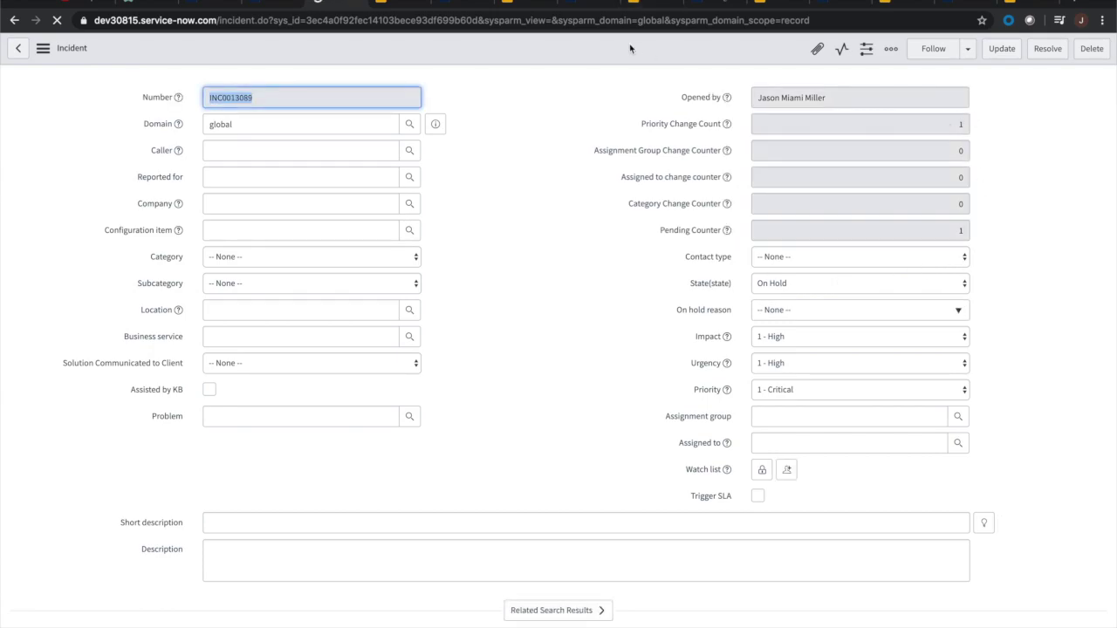
Present the Assigned to Change slide, then bring up the Assigned to counter business rule
click(641, 2)
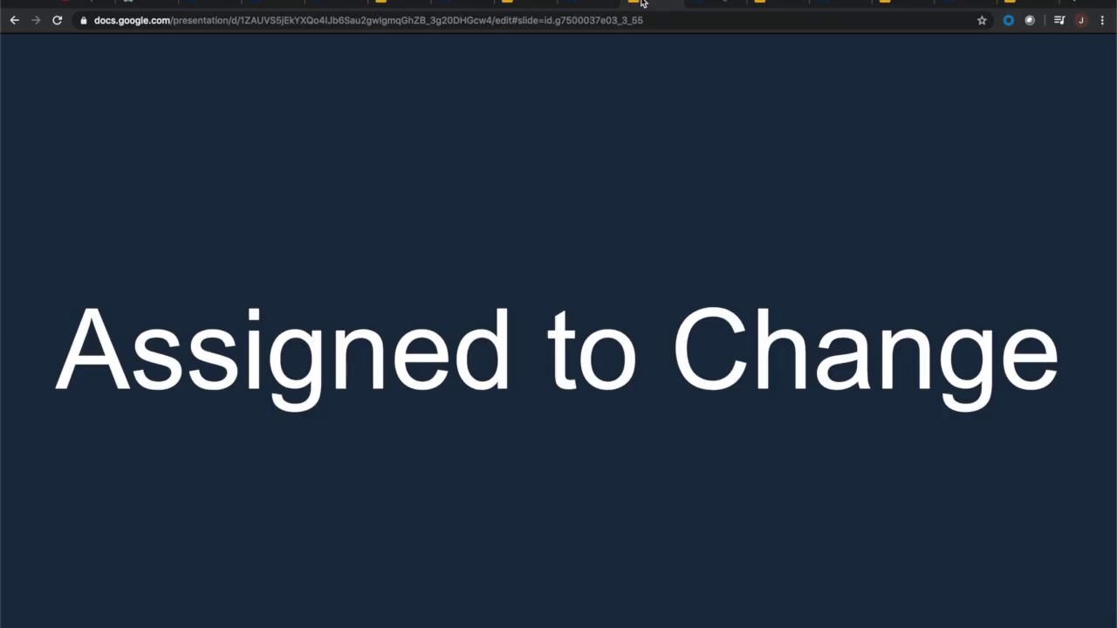
click(705, 5)
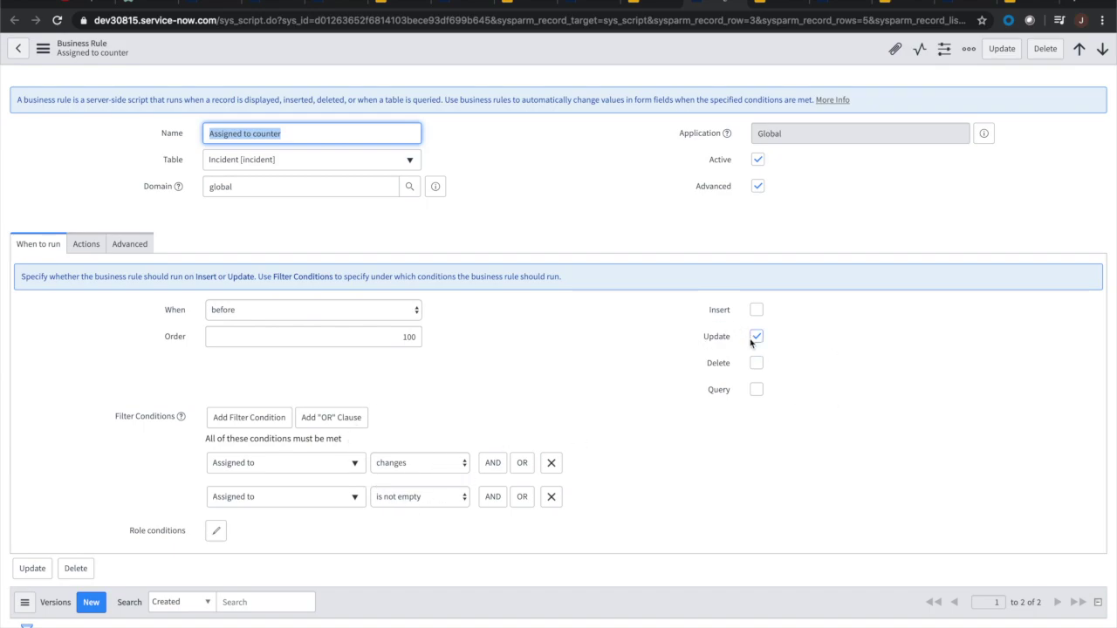
View the Assigned to counter script that adds 1 to its counter, then return to the incident form
click(122, 250)
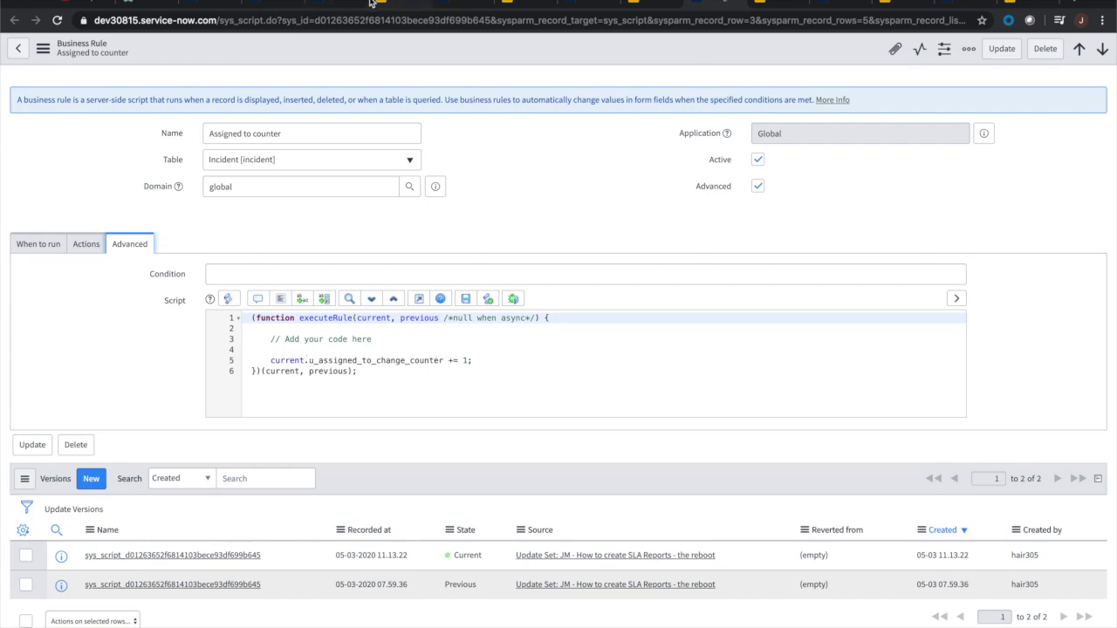
click(335, 4)
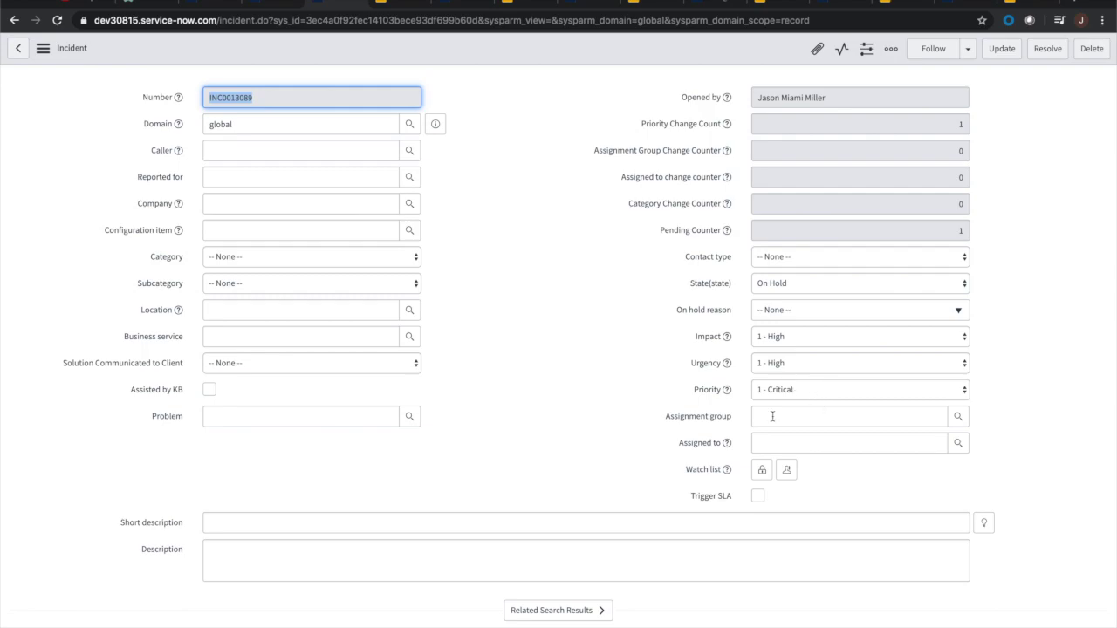
Assign the incident to IT Admin through the Assigned to user lookup
click(858, 440)
click(957, 444)
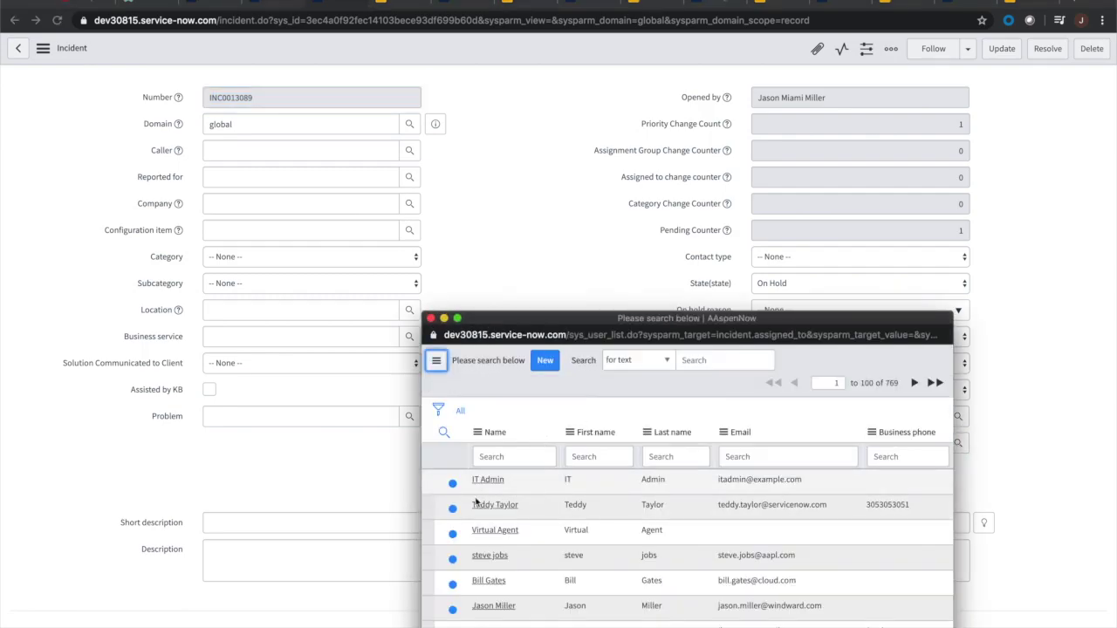
click(481, 485)
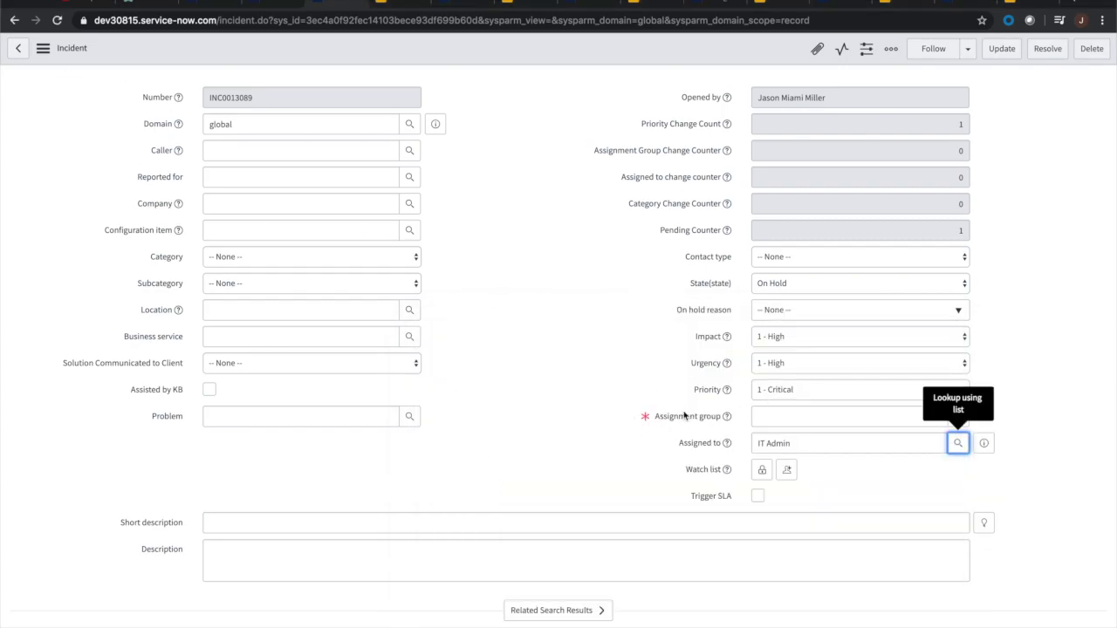
Disable mandatory fields, save the incident, and bring up the COVID 19 AG Counter rule
click(42, 49)
click(105, 77)
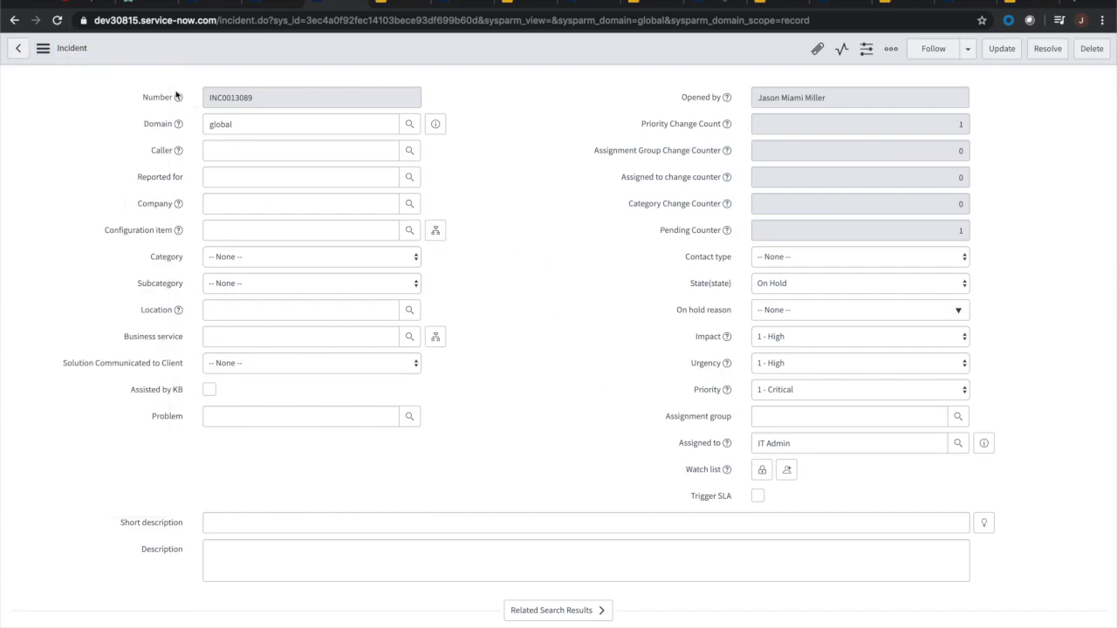
click(43, 48)
click(64, 60)
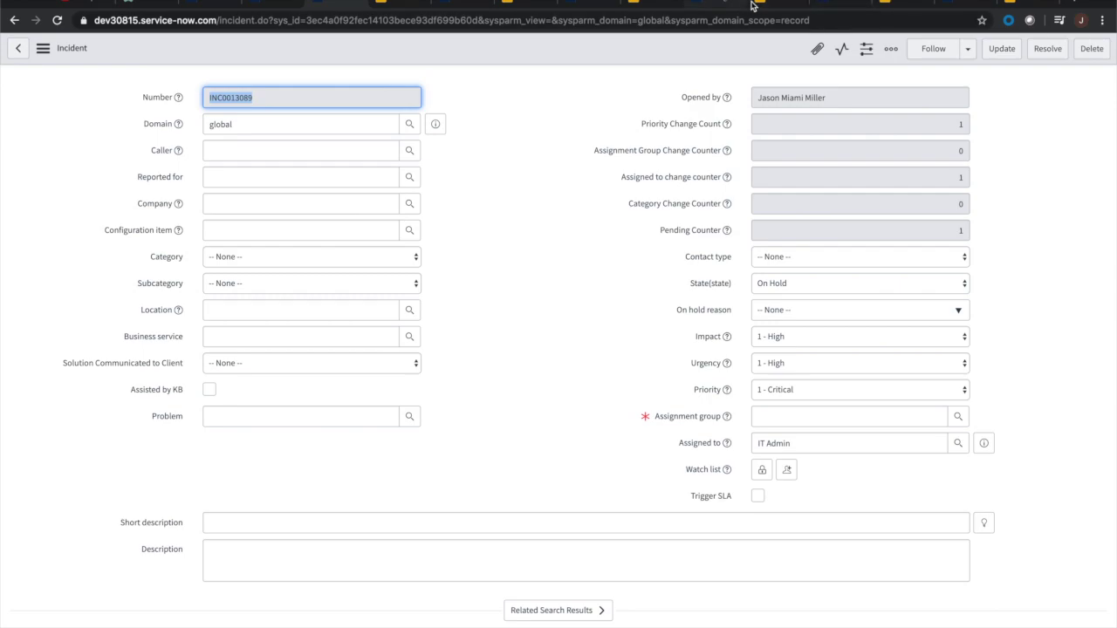
click(836, 8)
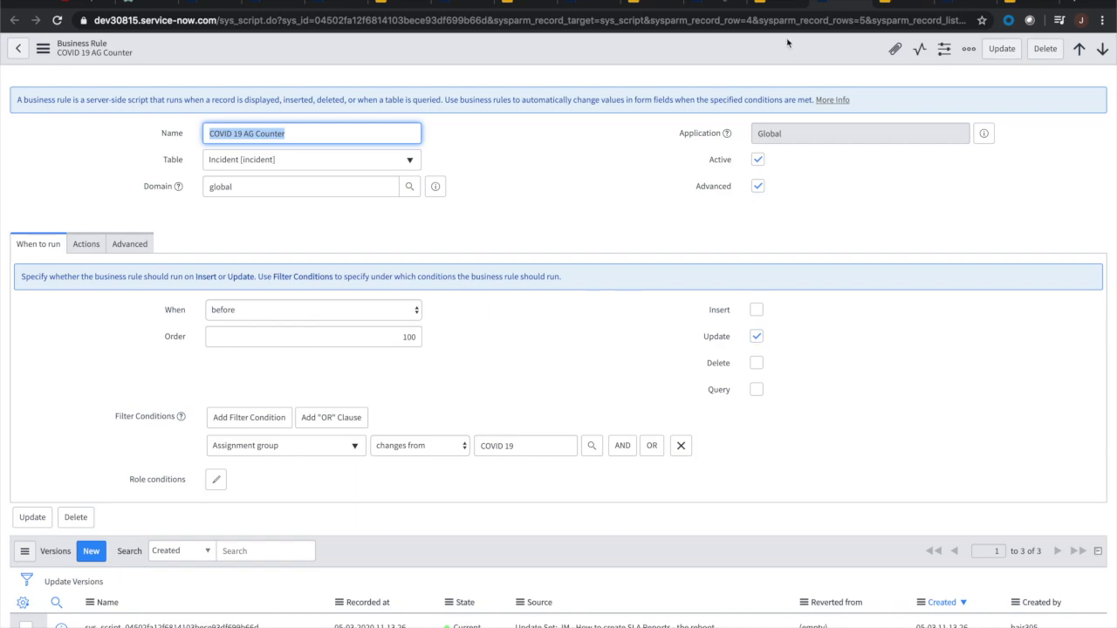
Back on the incident, set Assignment group to COVID 19 and save
click(333, 6)
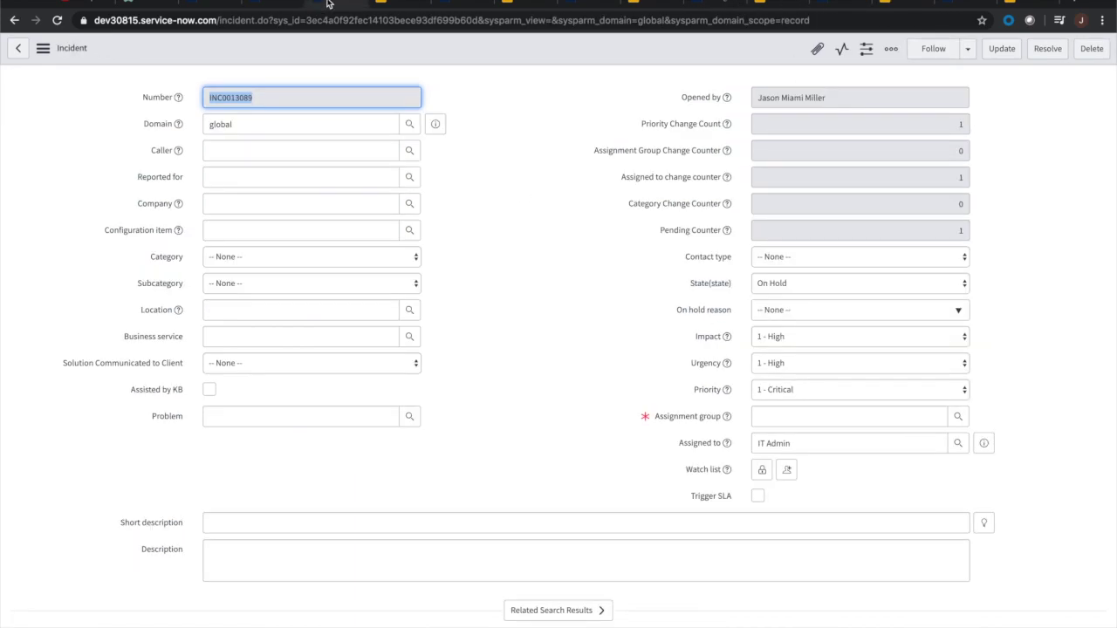
click(851, 440)
click(792, 419)
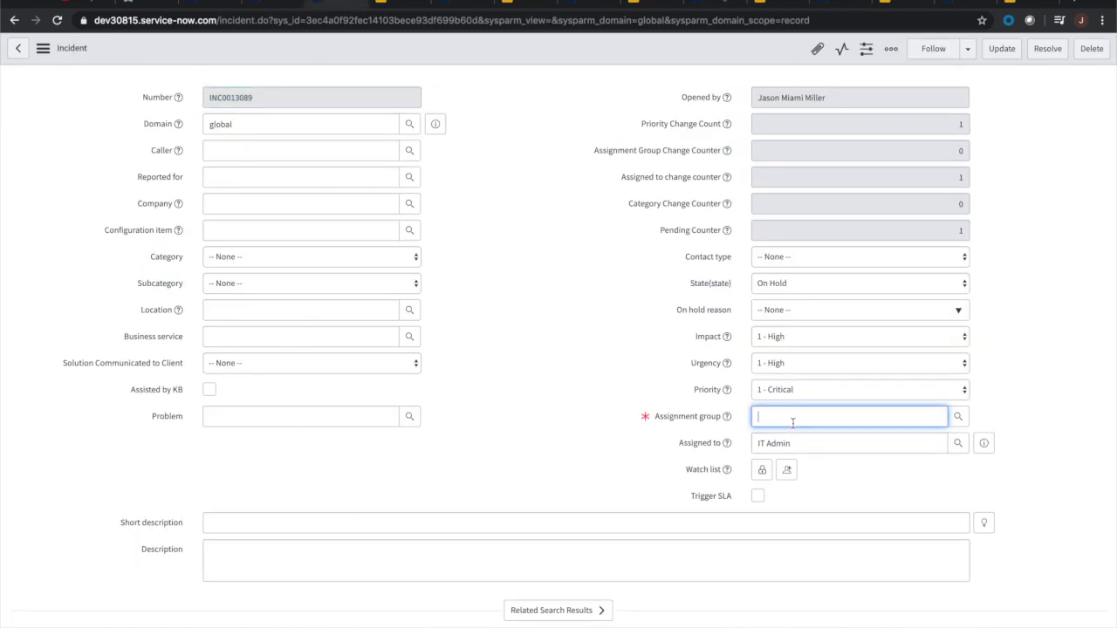
text(cvo)
key(BackSpace)
key(Down)
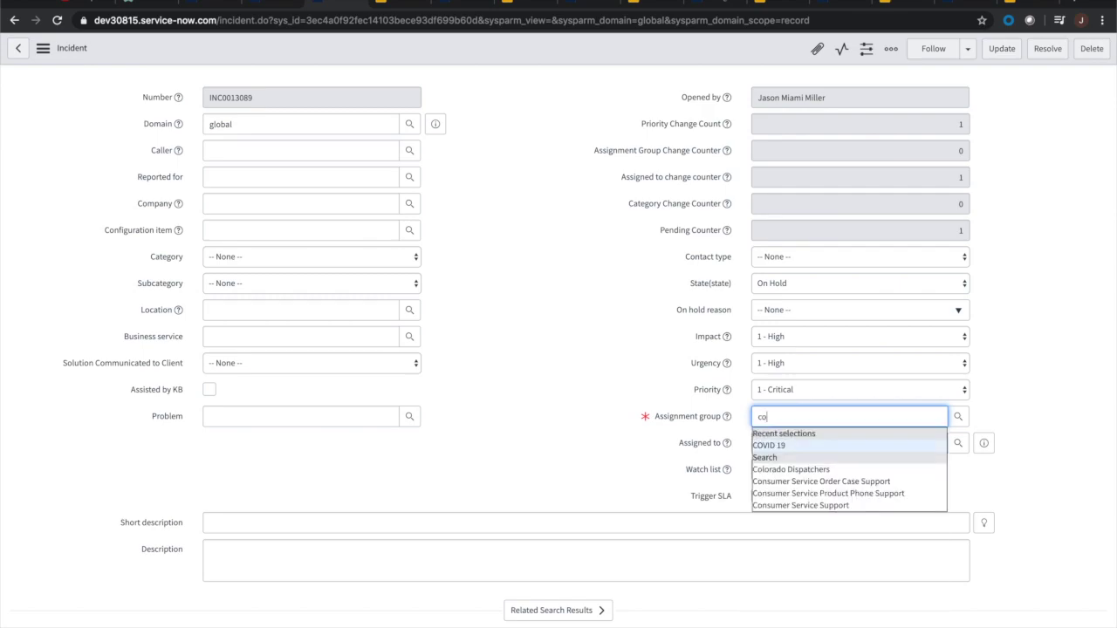
key(Return)
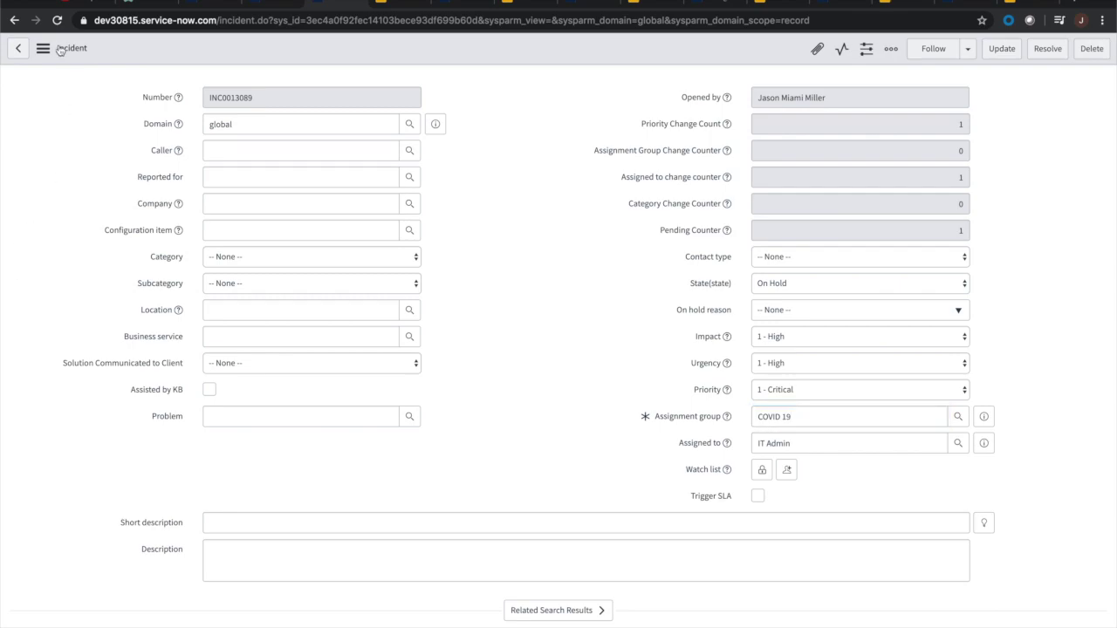
click(42, 48)
click(65, 61)
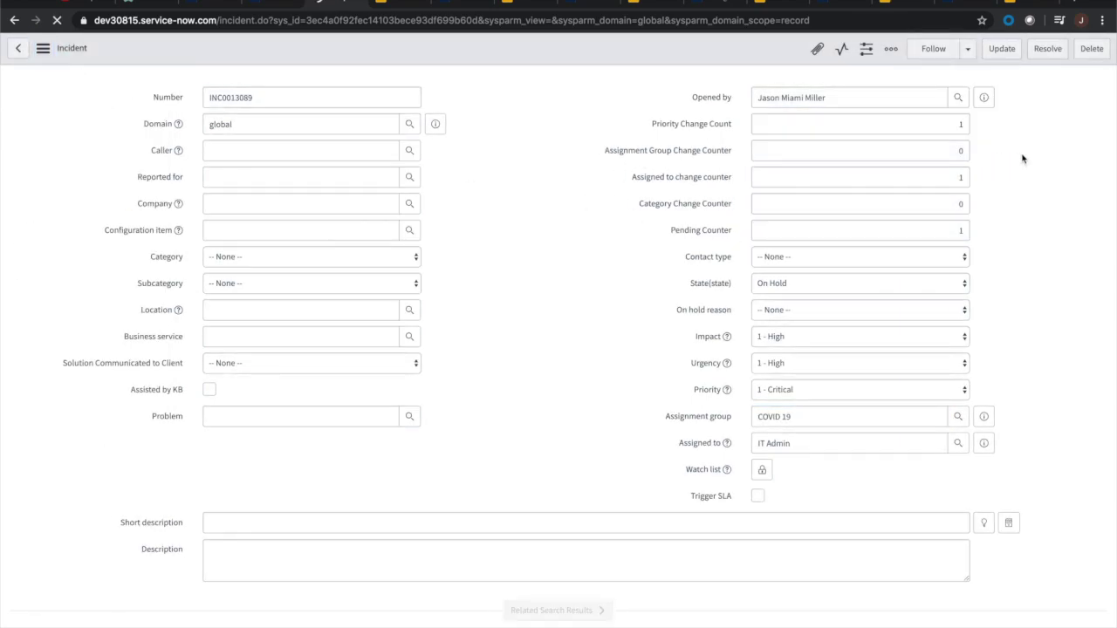
Replace the assignment group with AAspenNow, save, and view the COVID 19 AG Counter rule
click(846, 419)
triple_click(846, 419)
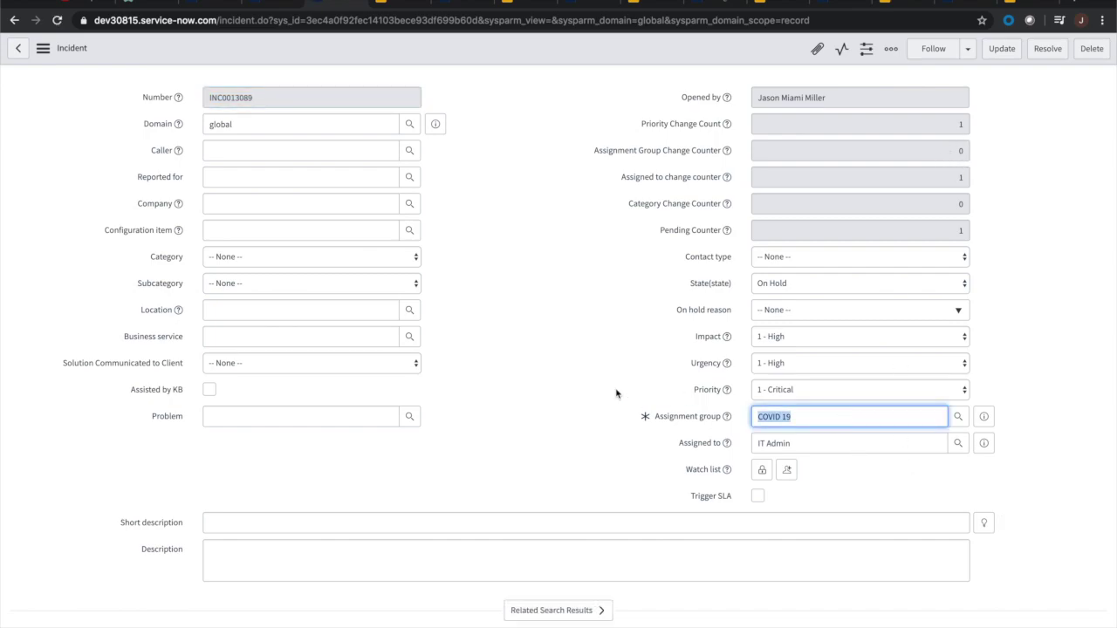
key(BackSpace)
text(A)
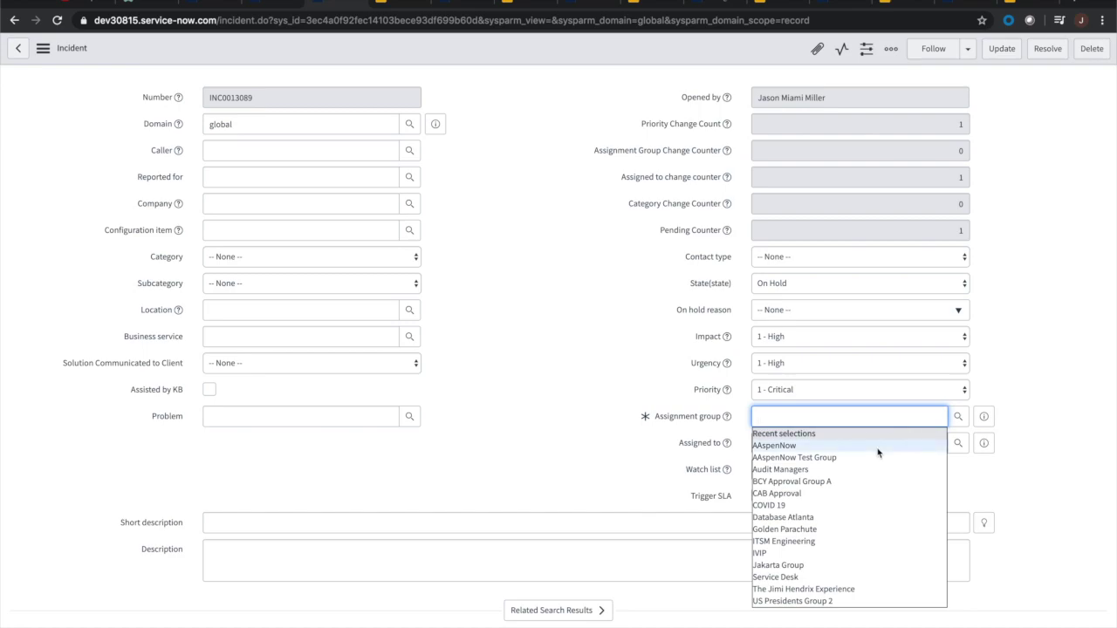
click(881, 450)
click(506, 344)
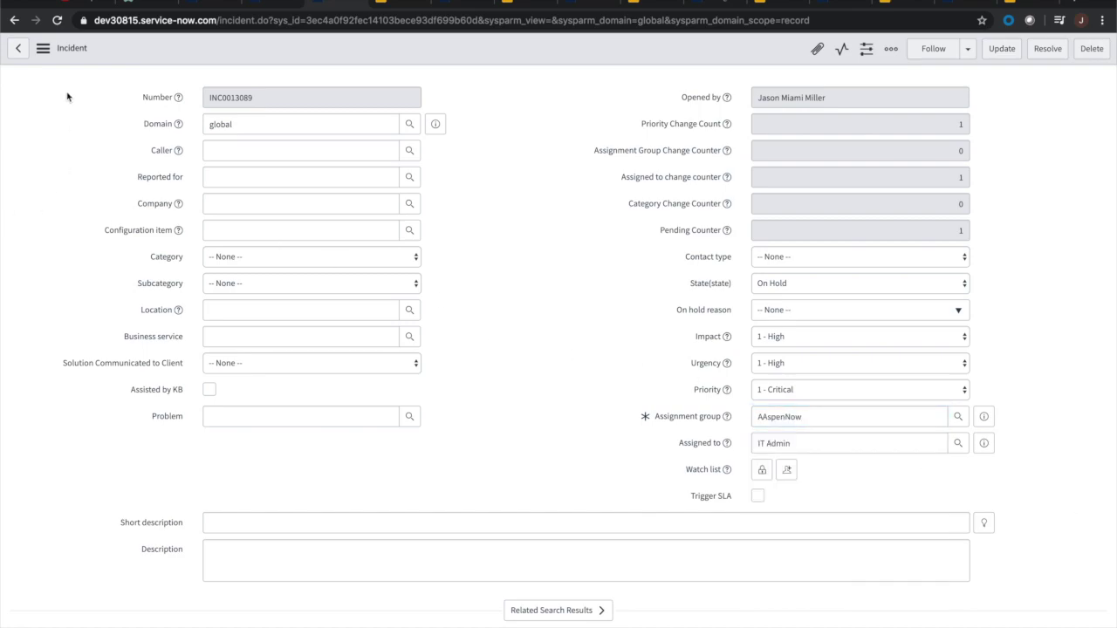
click(42, 50)
click(66, 58)
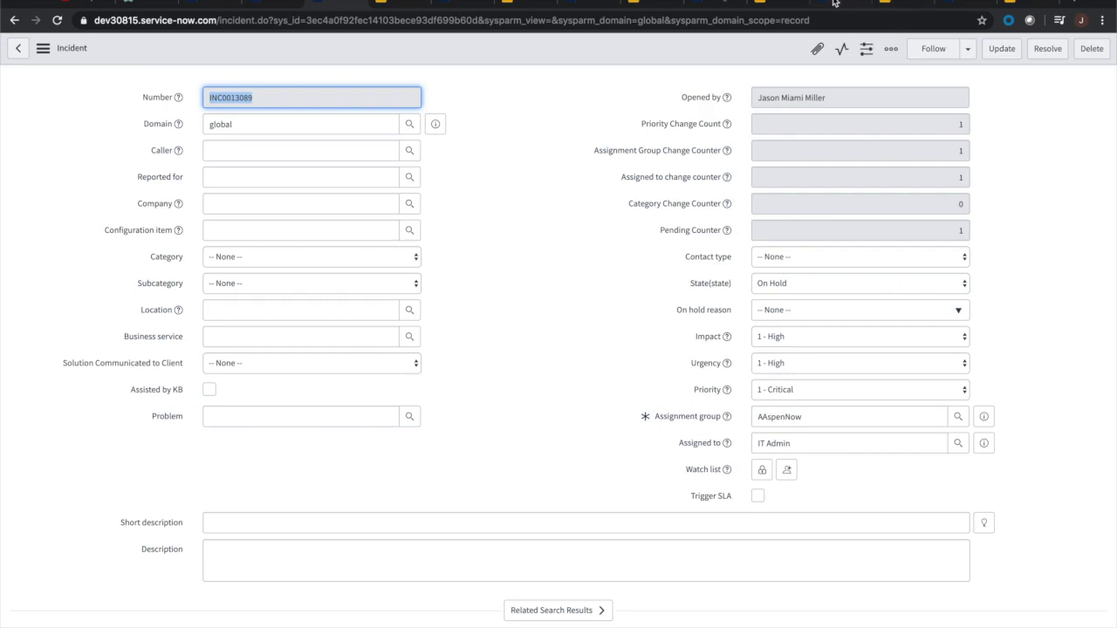
click(834, 3)
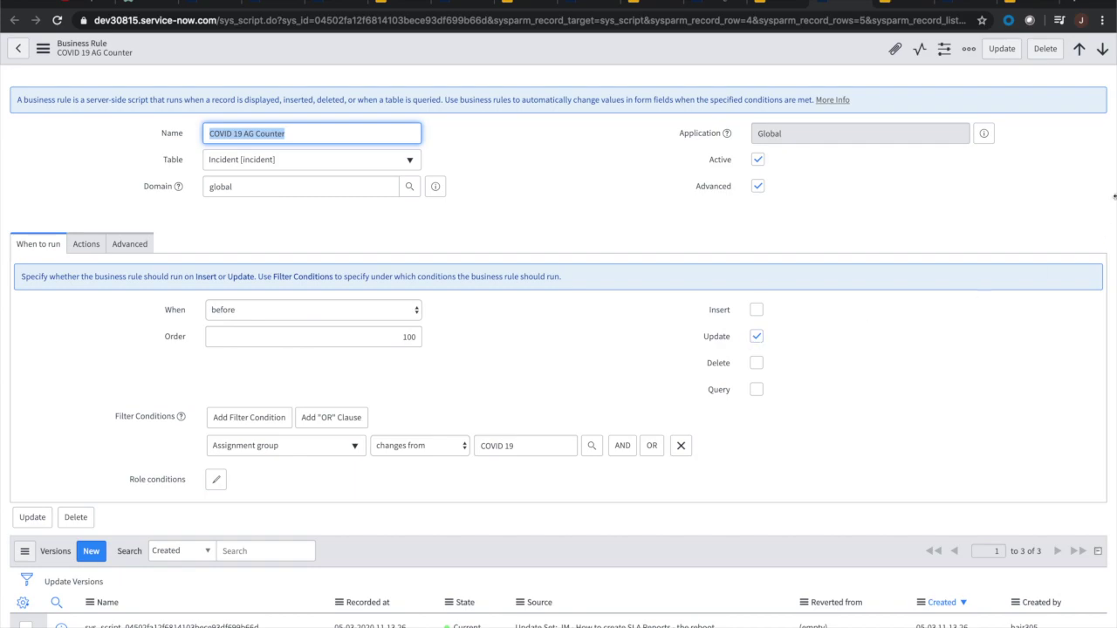
Check the COVID 19 Category Change Counter rule's category filter conditions, then return to the incident
click(890, 5)
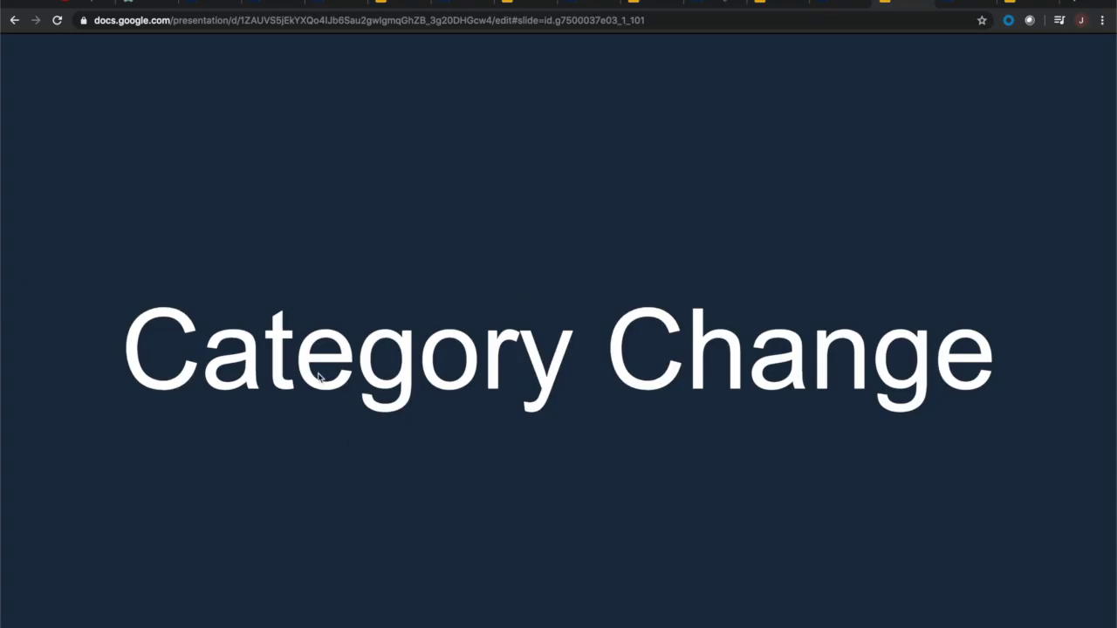
click(959, 8)
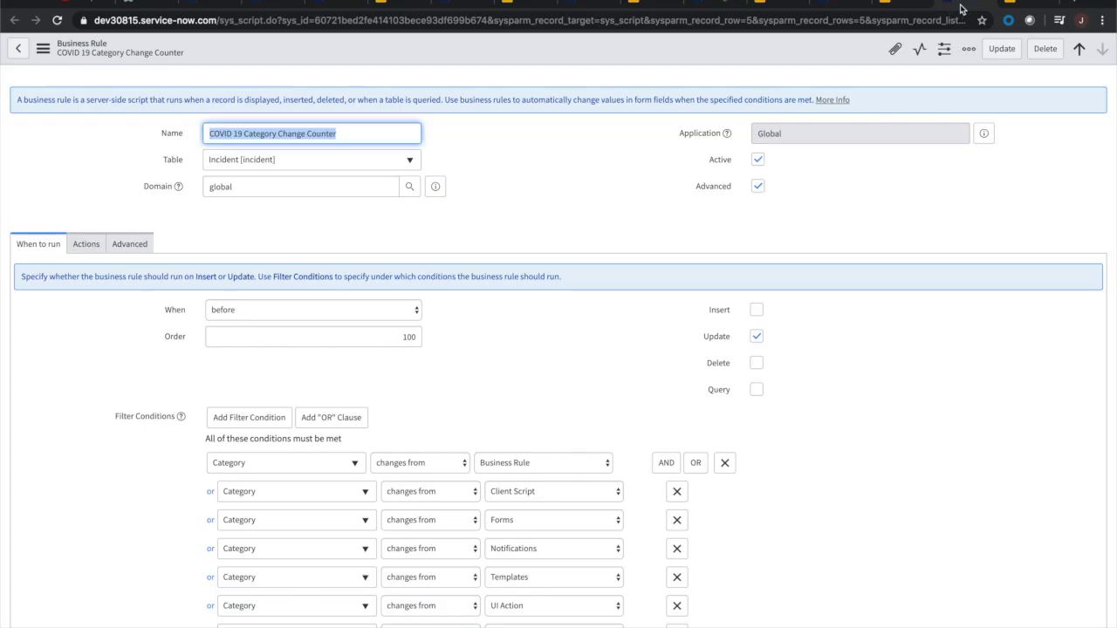
scroll(750, 444, down, 3)
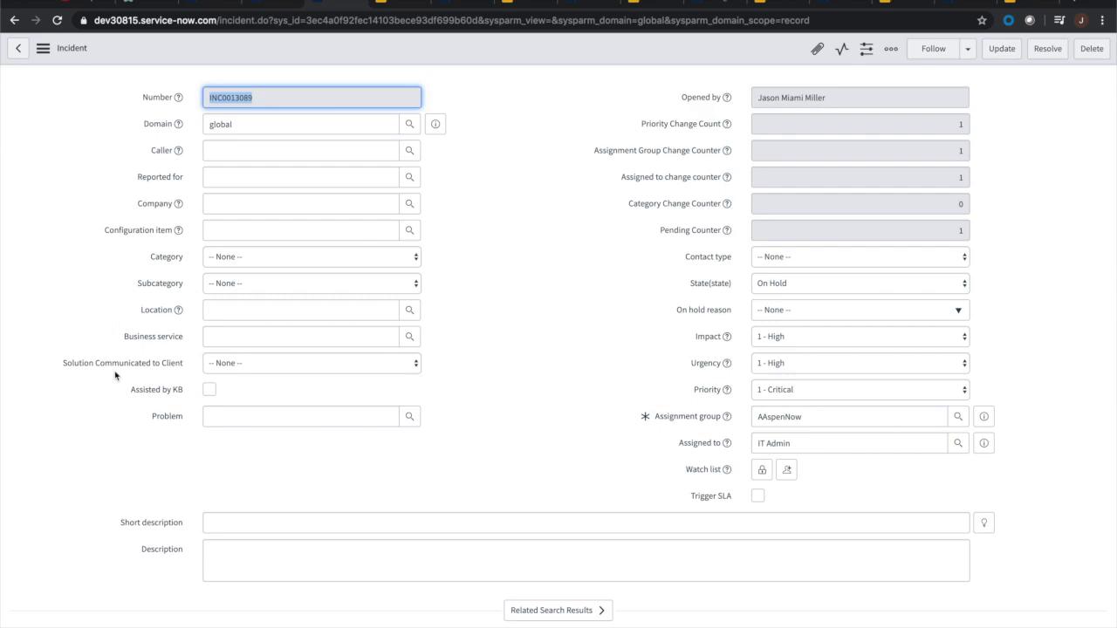
click(248, 256)
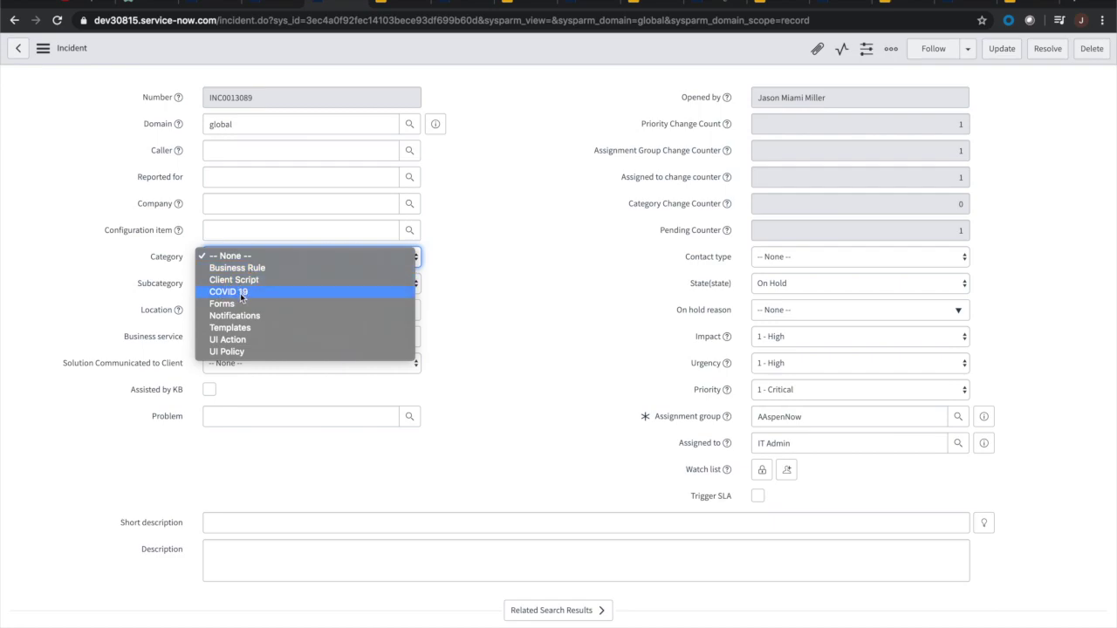
click(643, 338)
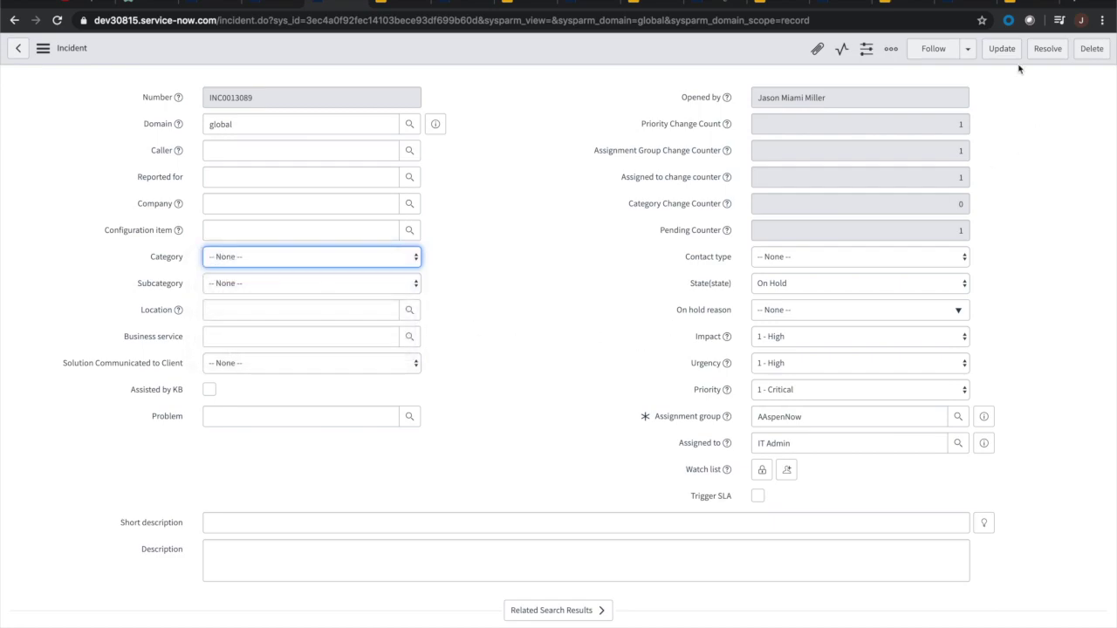
click(965, 8)
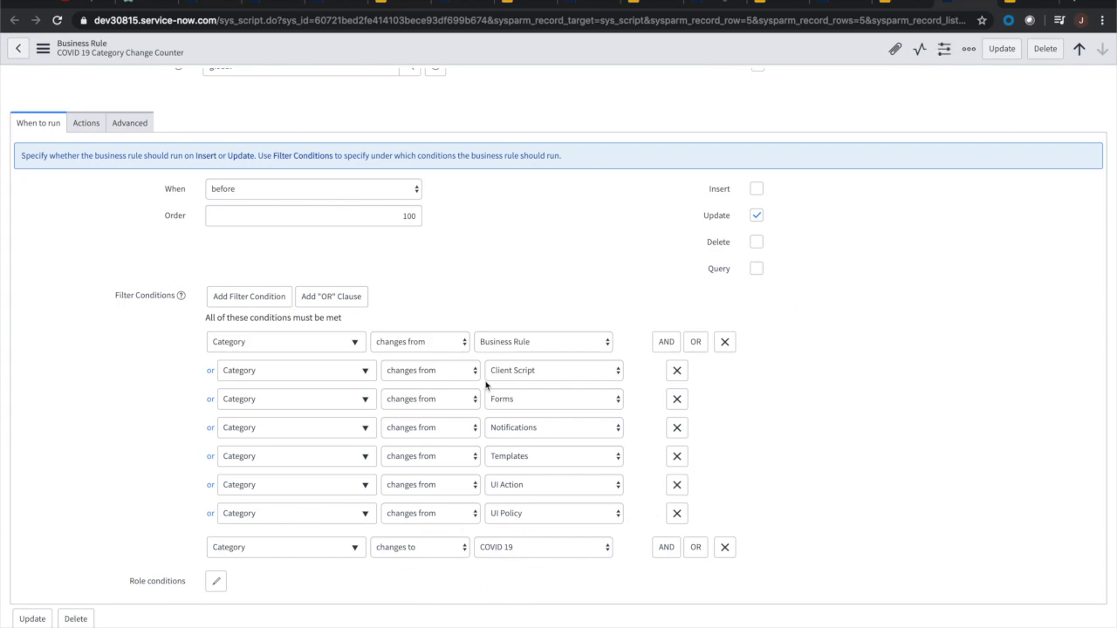
scroll(484, 349, up, 2)
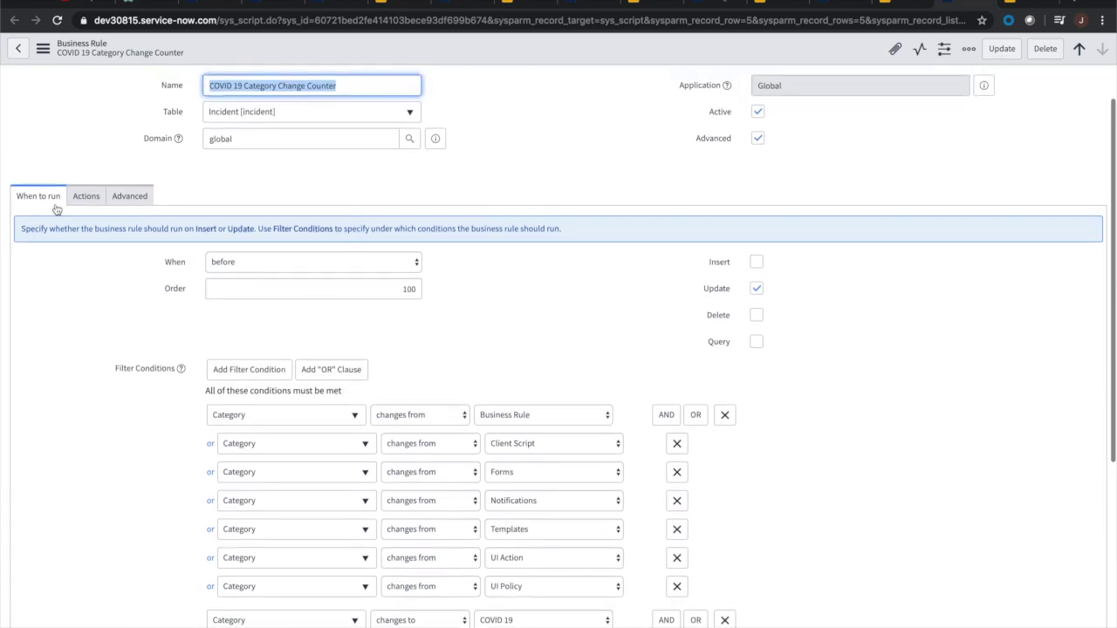
click(129, 195)
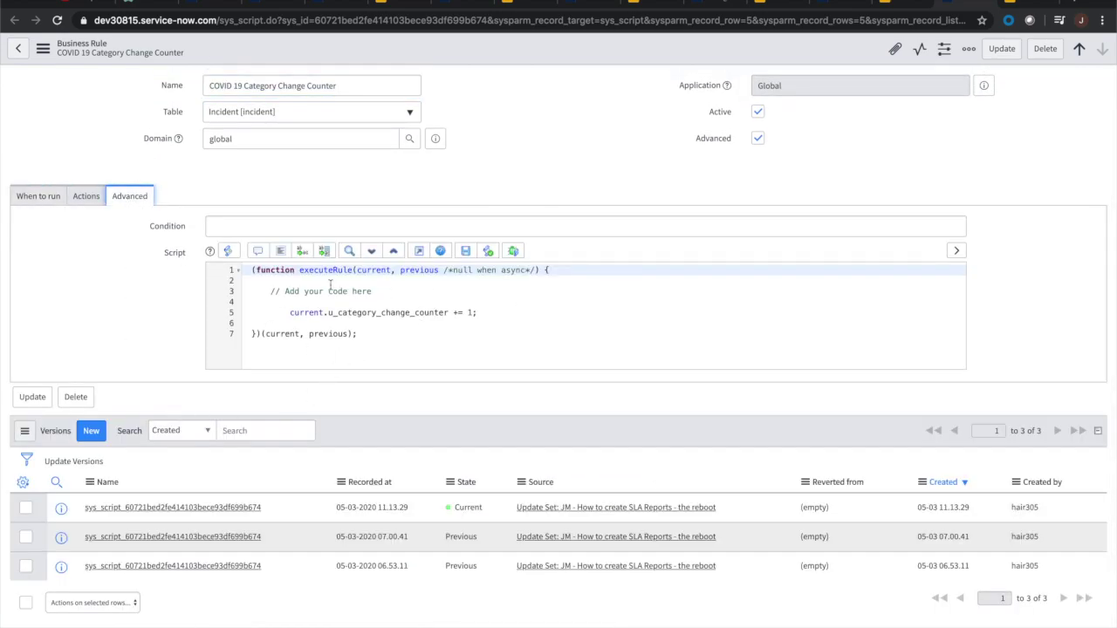
click(37, 194)
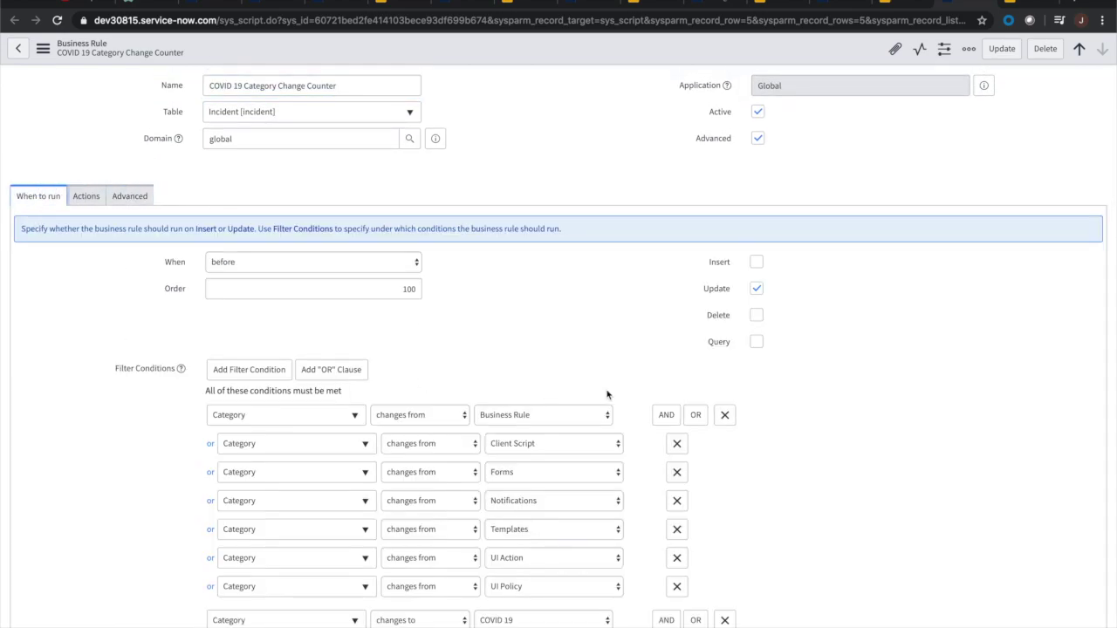
scroll(610, 395, down, 1)
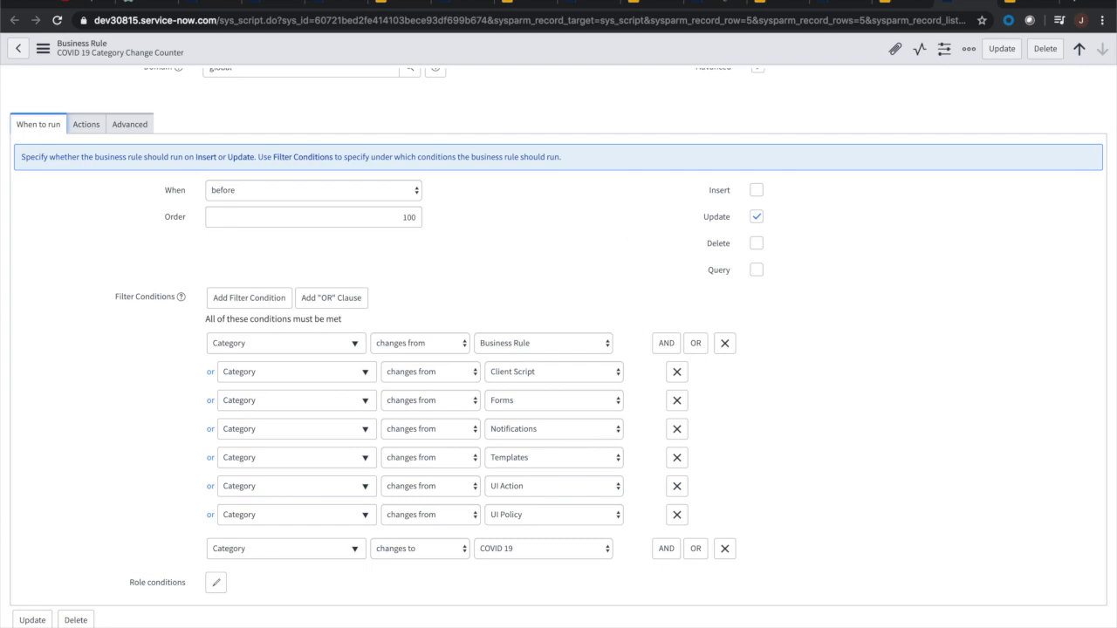
click(329, 3)
Set the incident's Category to COVID 19 and save it
click(298, 265)
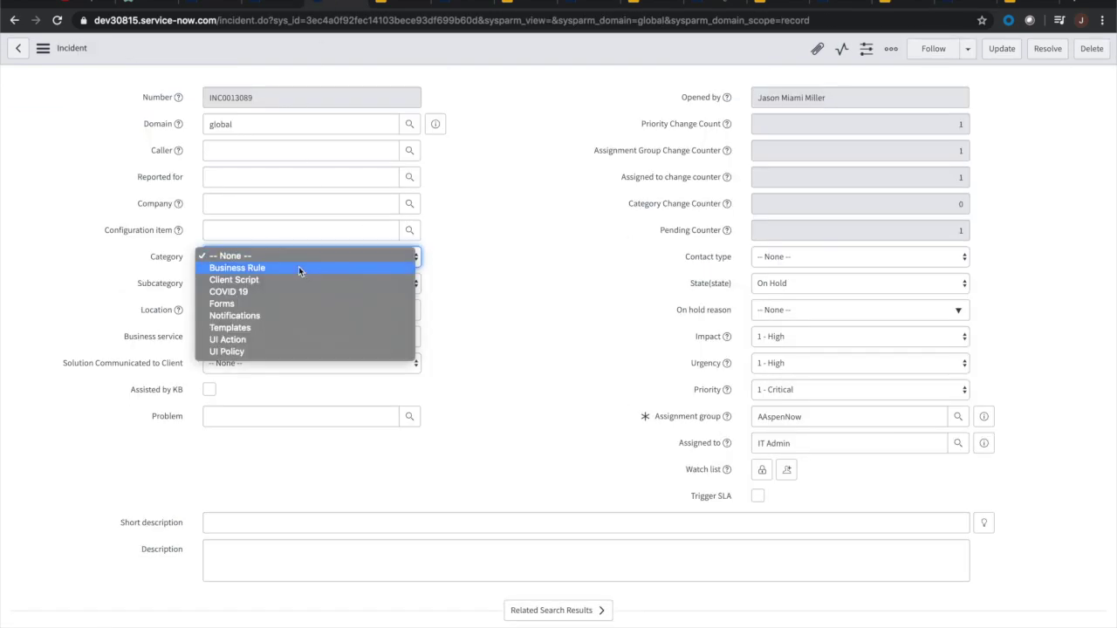
click(292, 292)
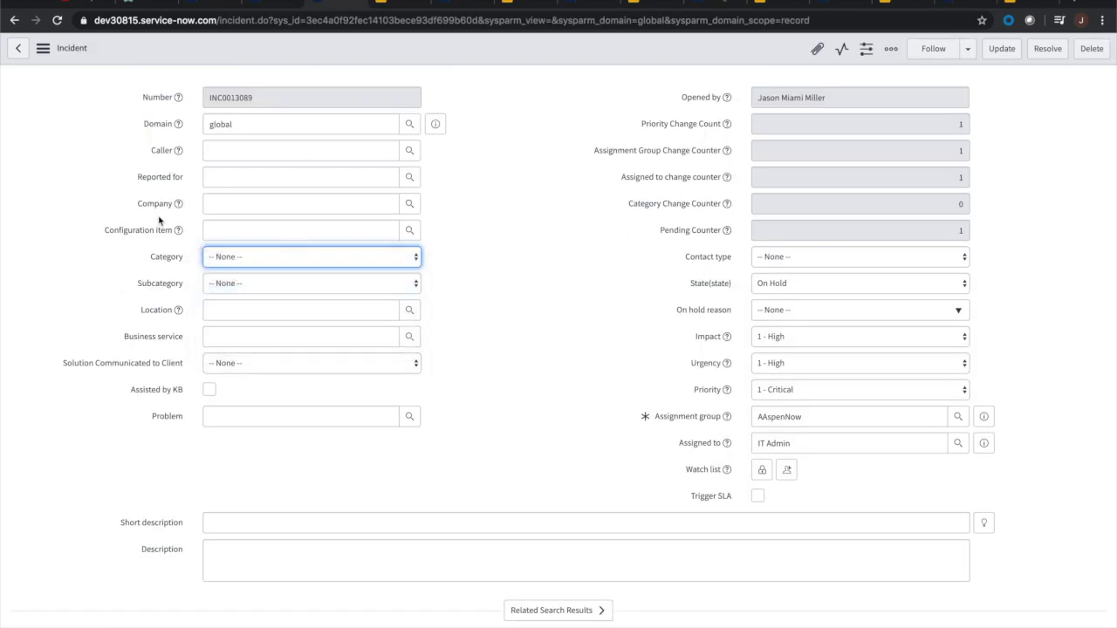
click(41, 48)
click(77, 63)
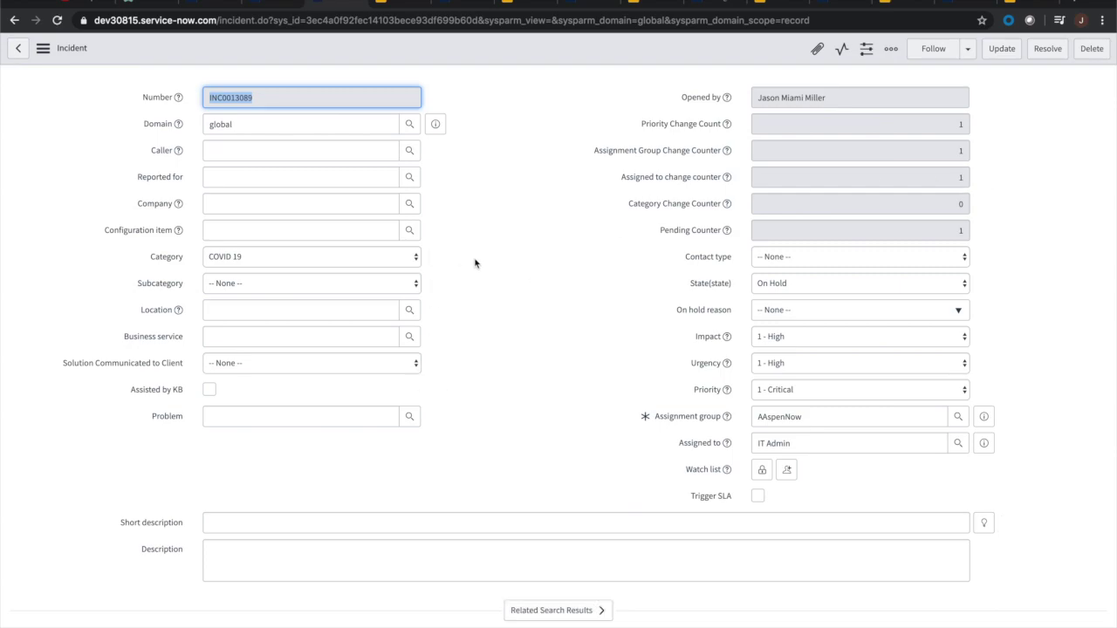
Change the Category to Client Script
click(410, 256)
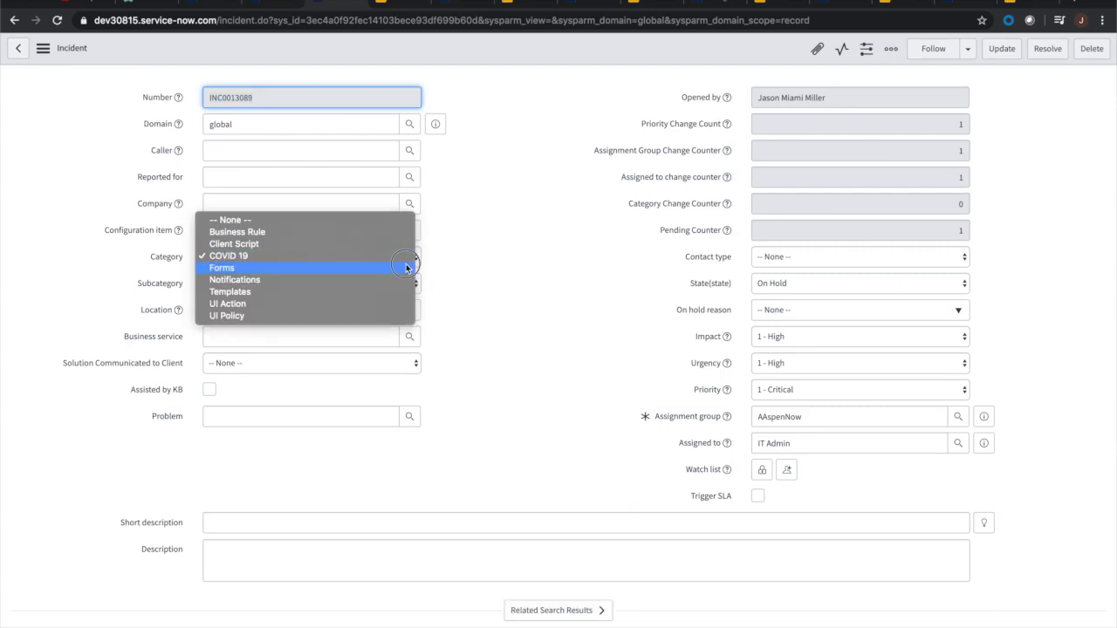
click(389, 243)
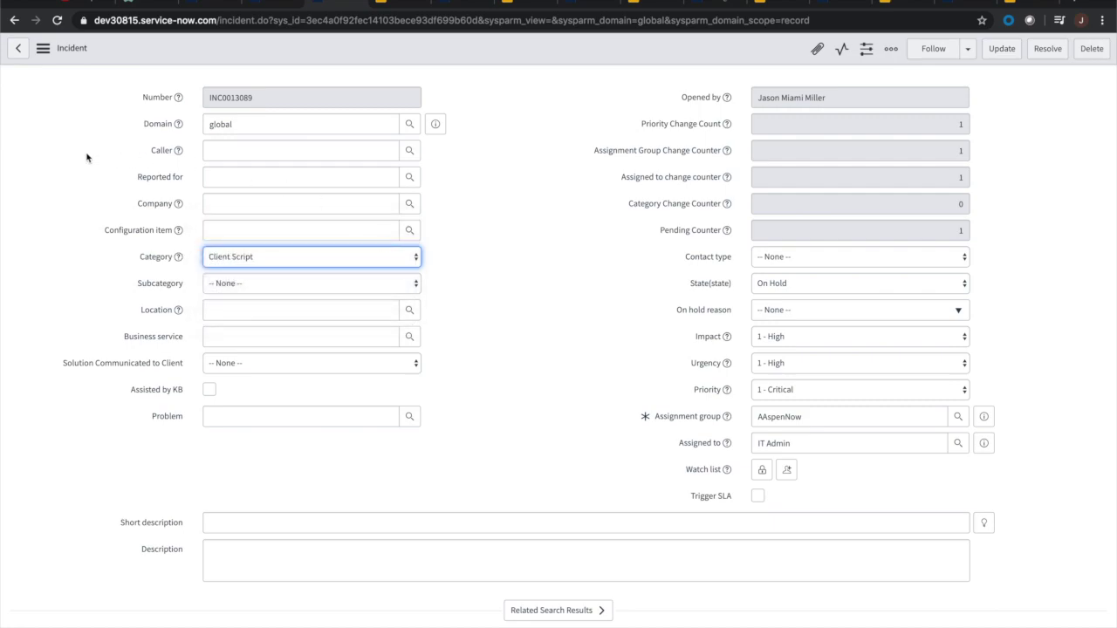
click(43, 49)
Save with Category Client Script, then set Category back to COVID 19 and save again
click(68, 61)
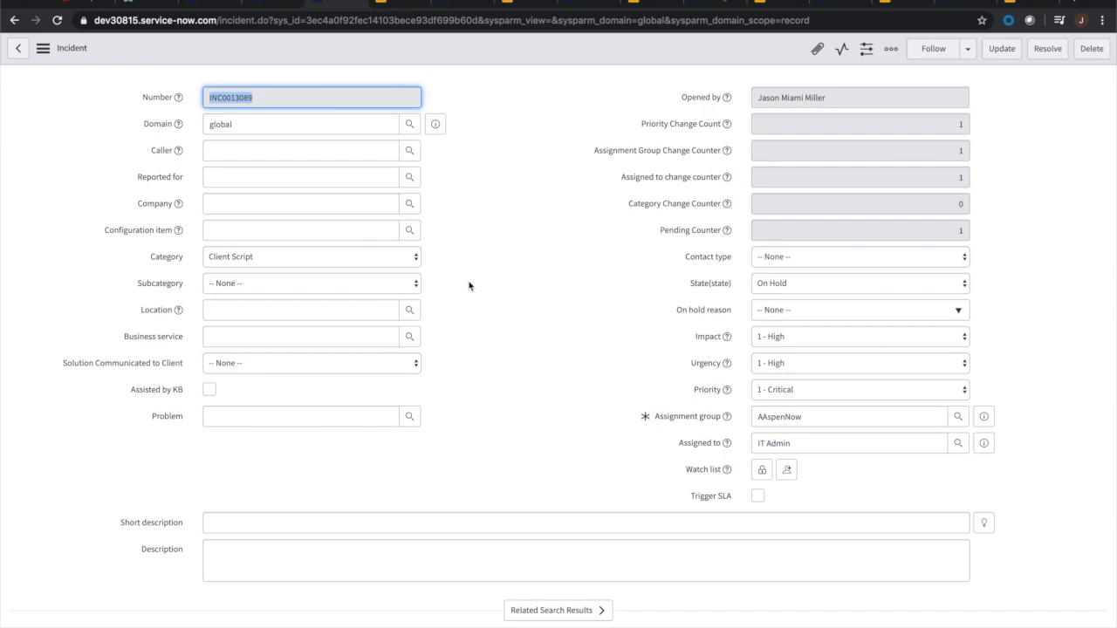
click(409, 259)
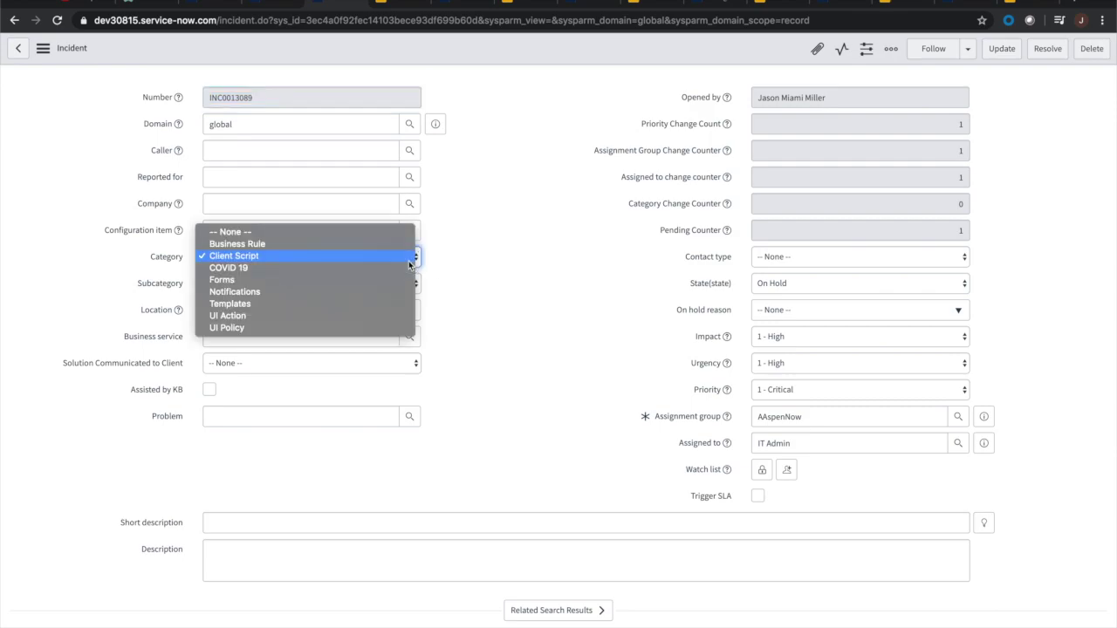
click(406, 271)
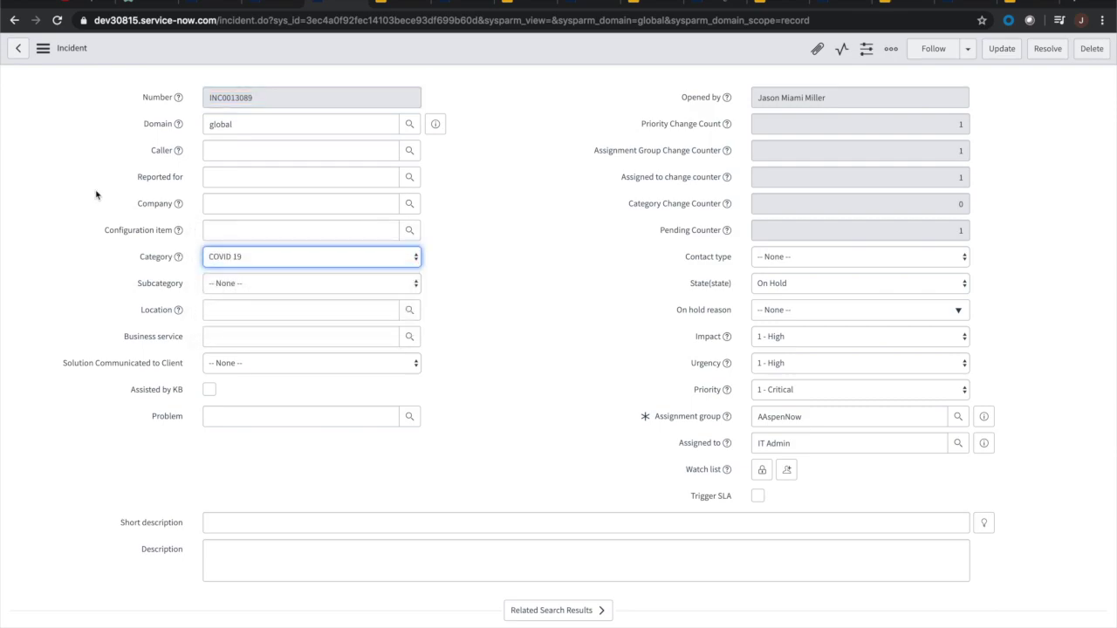
click(43, 49)
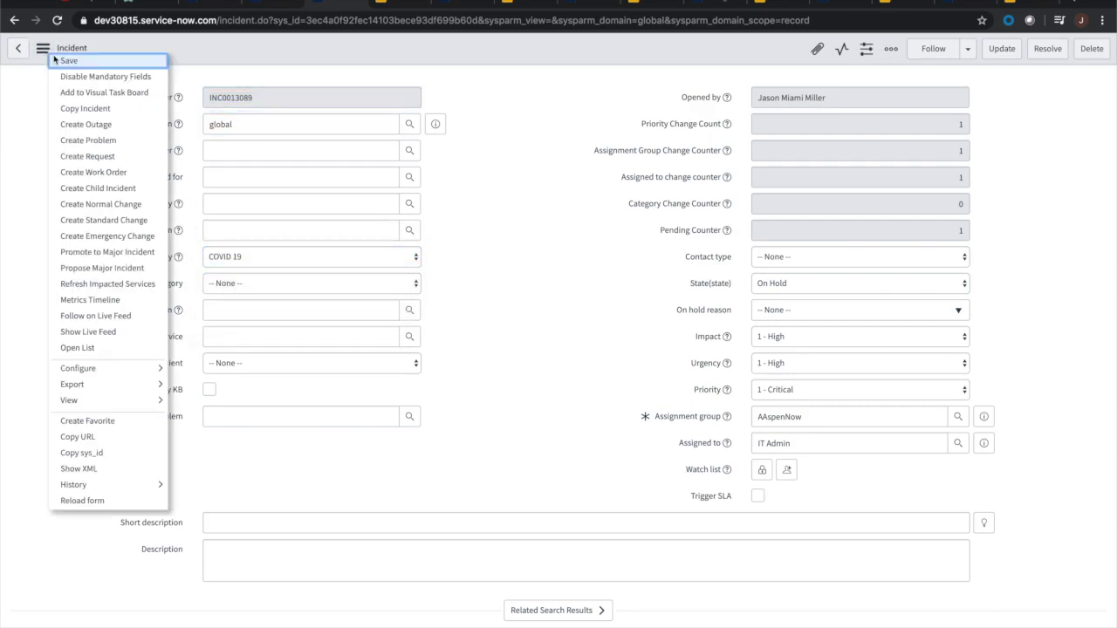
click(79, 64)
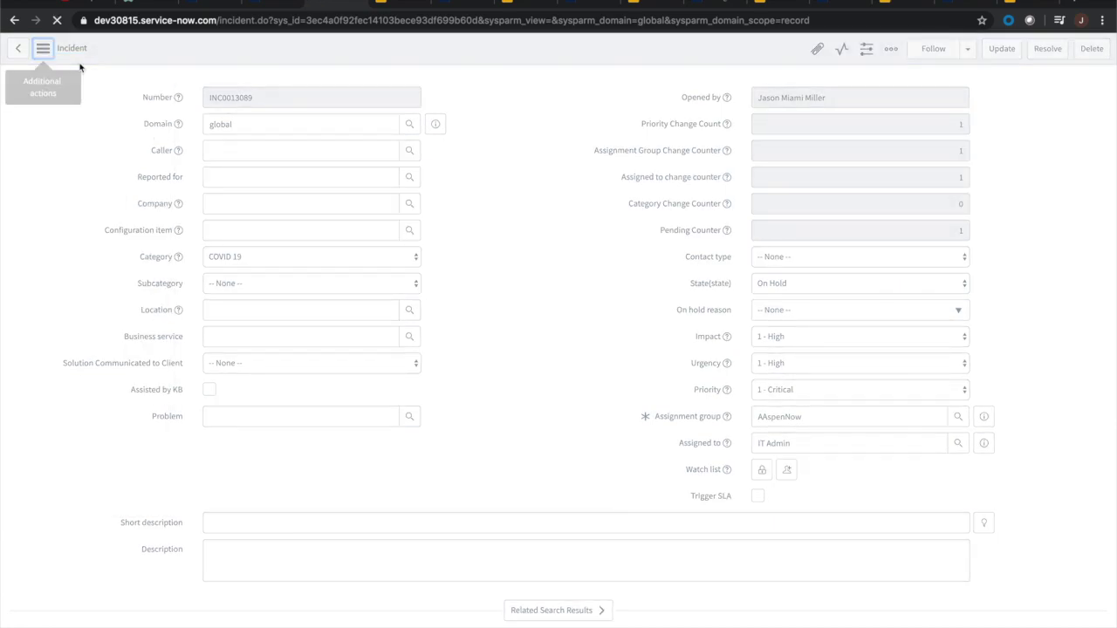